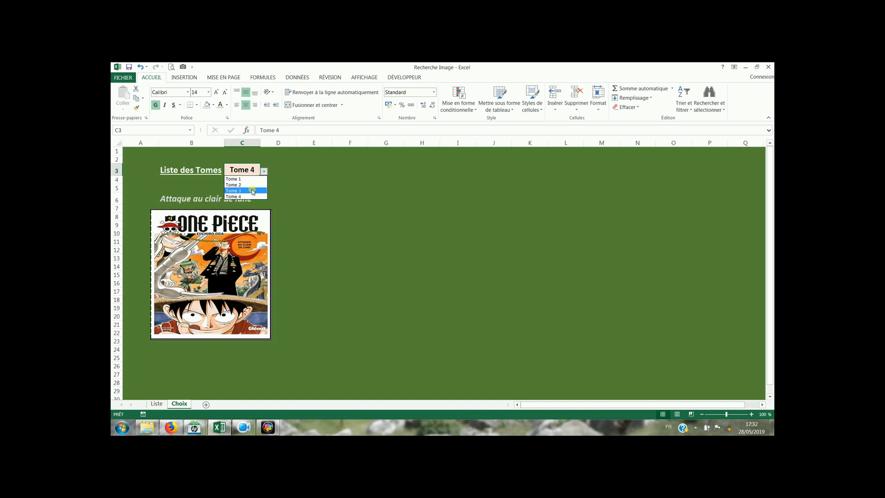
- Choose Tome 2 and afterwards Tome 4 in the volume list in C3 to test the cover lookup
click(253, 185)
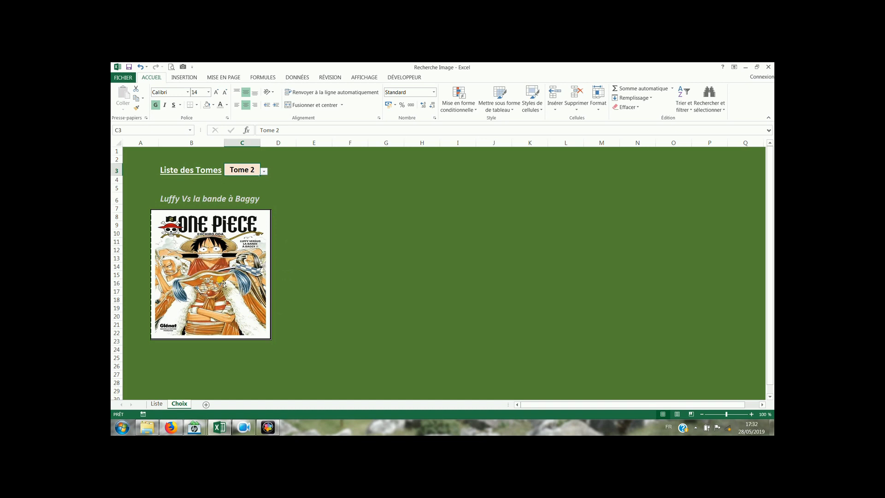
click(264, 171)
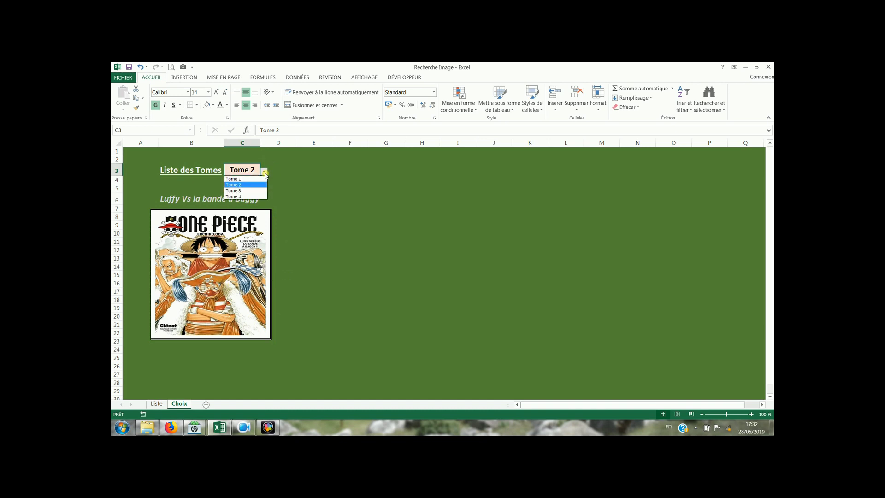
click(254, 197)
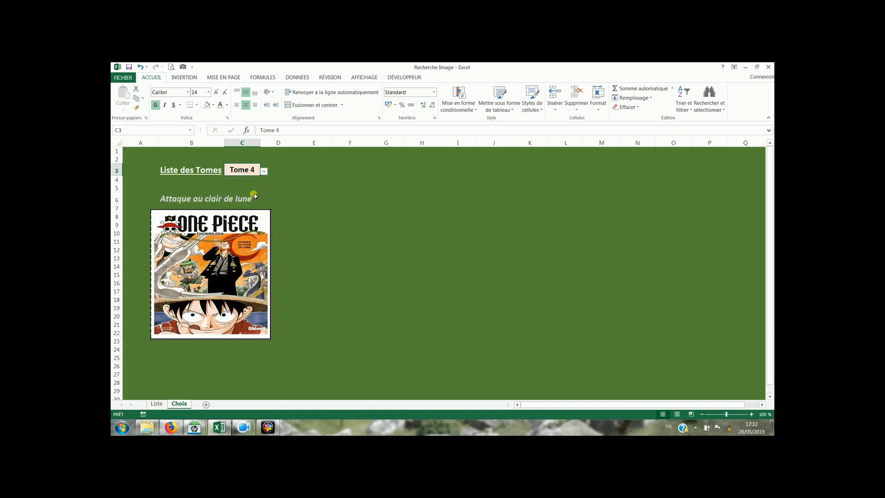
click(311, 210)
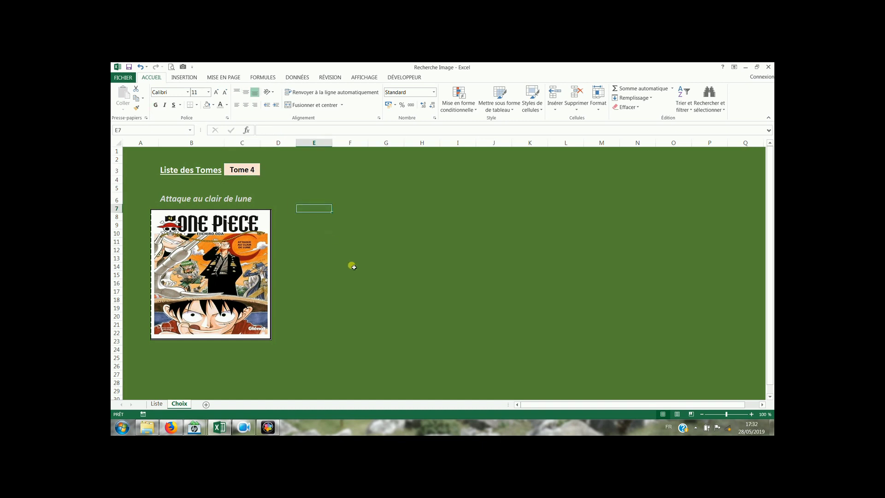
- Examine the Liste sheet's table, covering the volume number, RechercheV, volume name and cover image columns
click(159, 404)
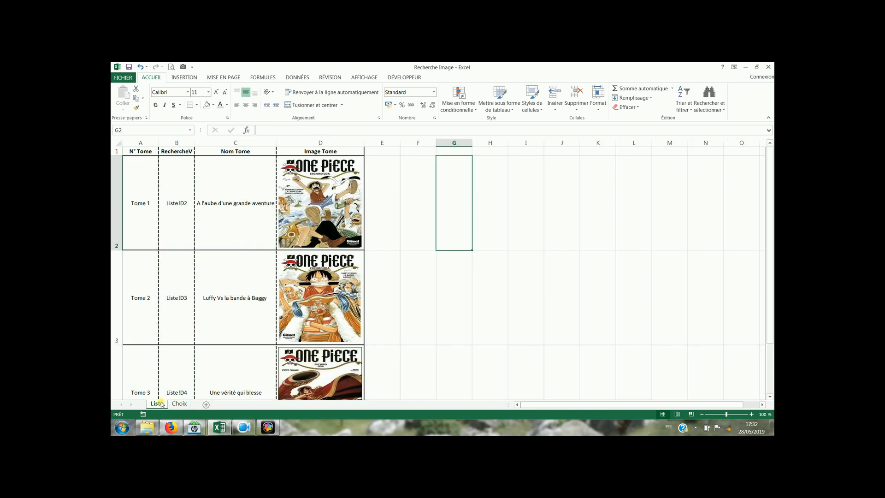
click(408, 241)
mouse_move(772, 190)
mouse_down()
mouse_move(772, 237)
mouse_move(771, 178)
mouse_up()
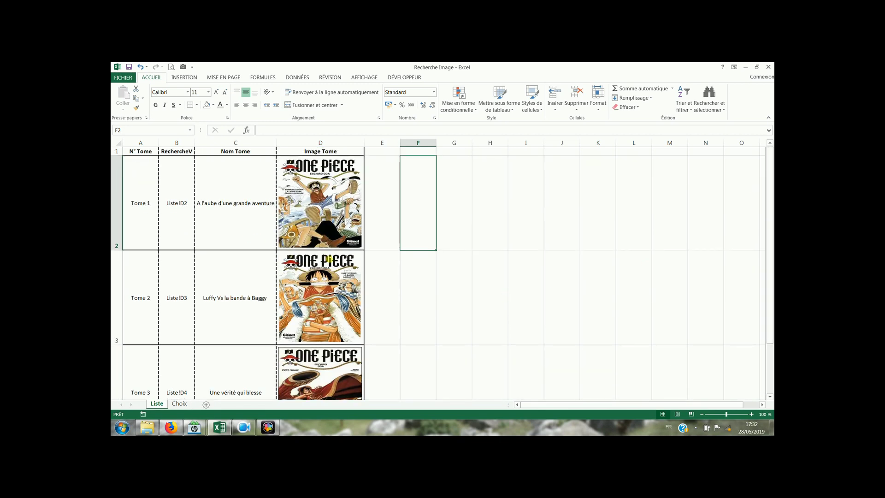
click(148, 184)
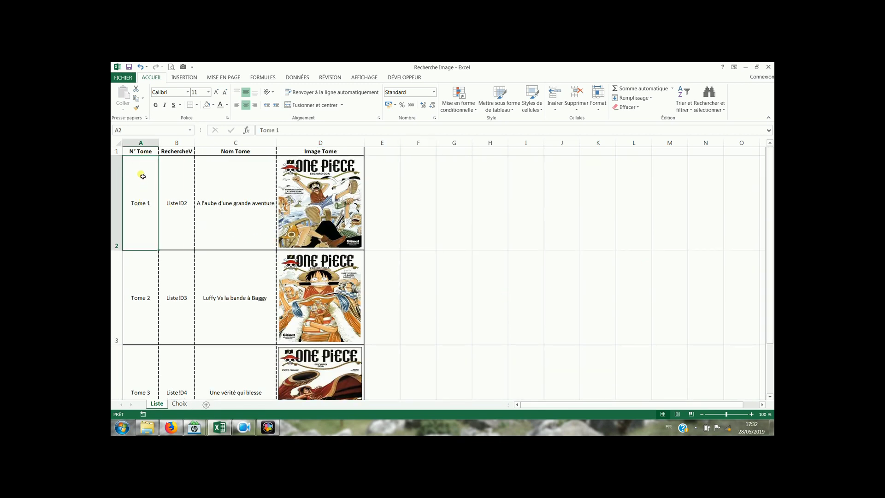
click(141, 293)
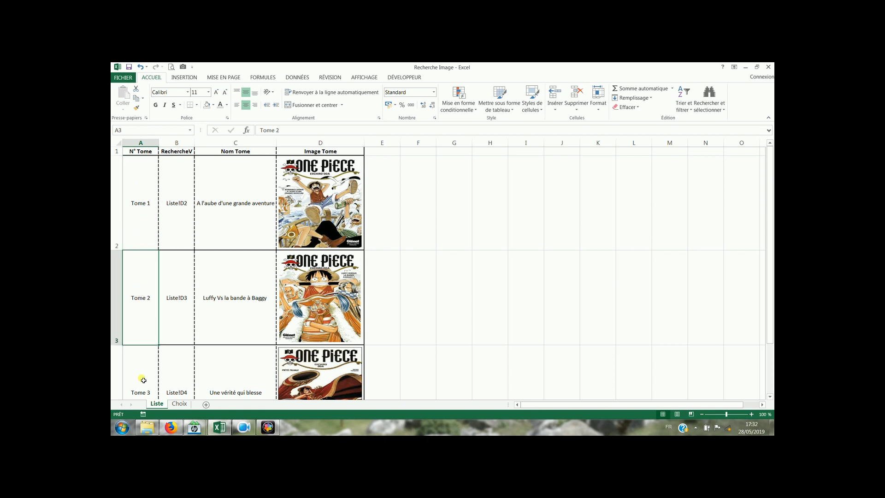
click(180, 184)
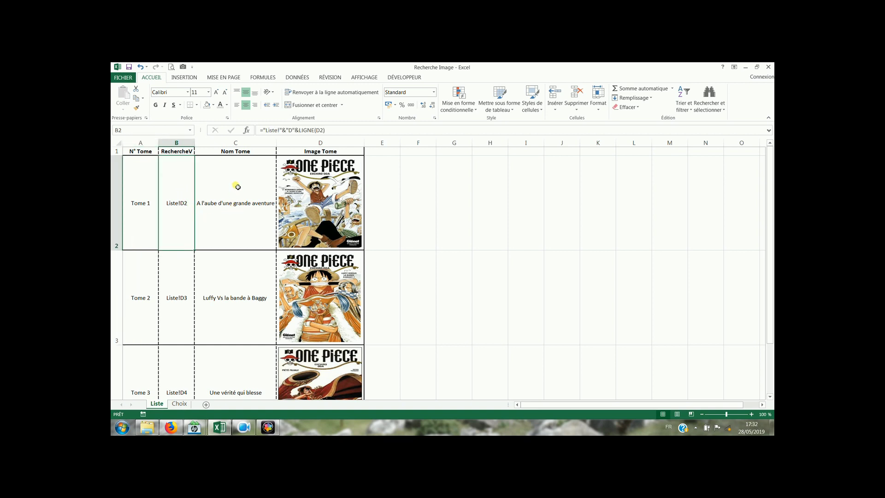
click(237, 236)
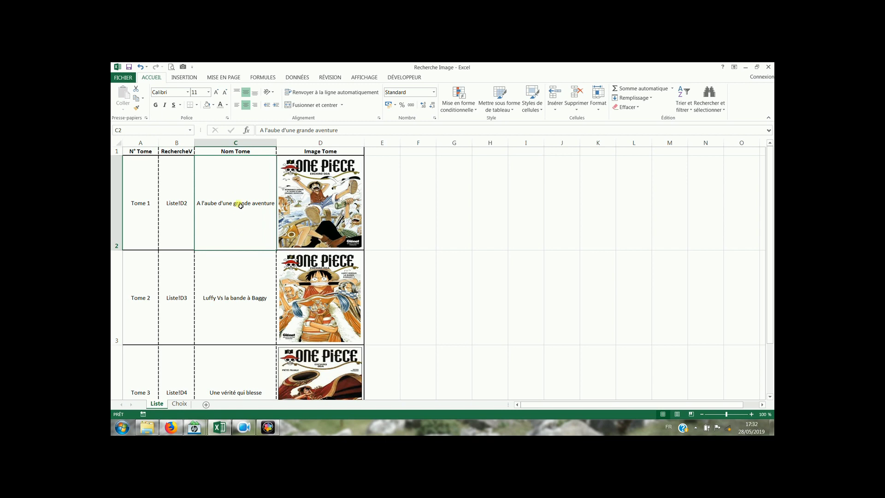
click(229, 296)
click(234, 382)
click(234, 225)
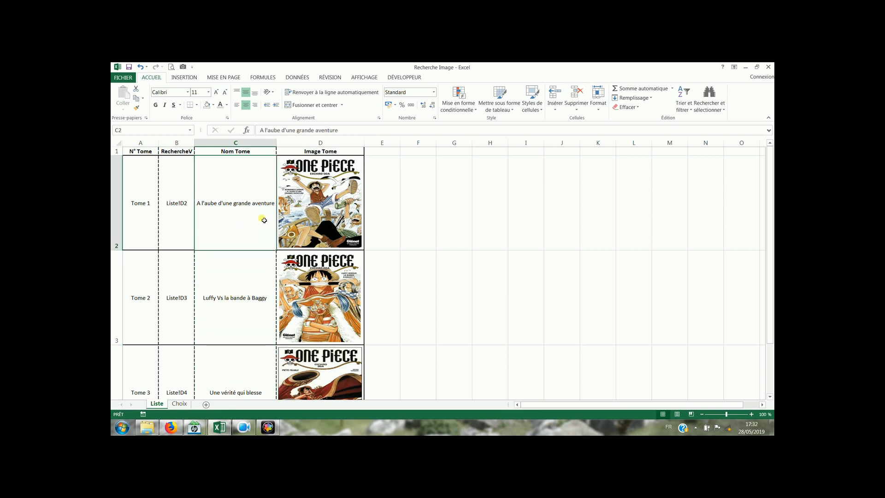
click(319, 195)
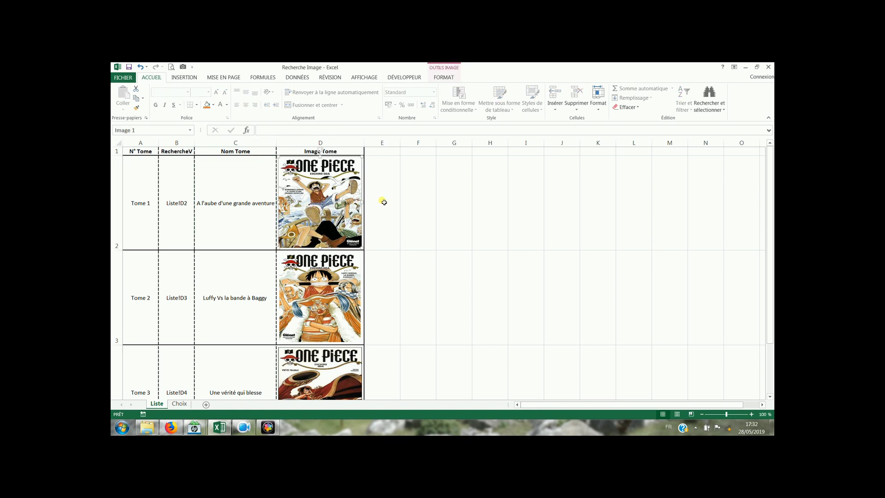
click(405, 203)
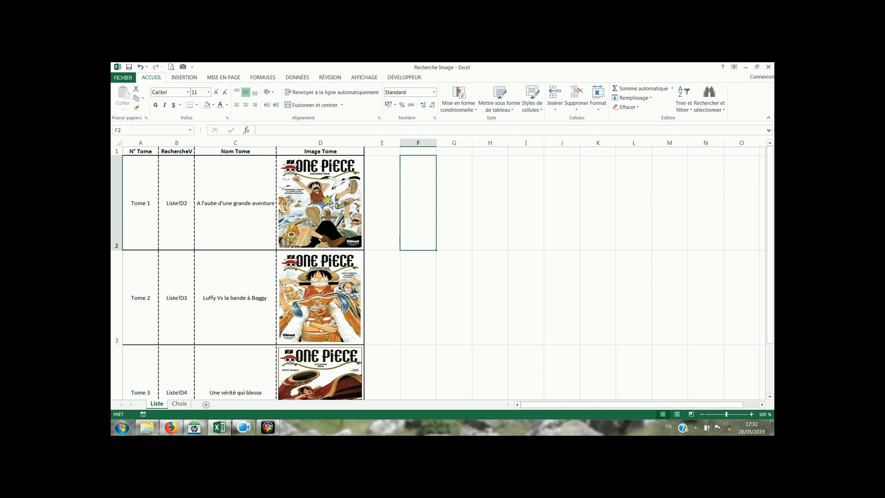
click(330, 203)
- Insert the picture T4 from the Tome One Piece folder at cell G2
click(446, 204)
click(193, 78)
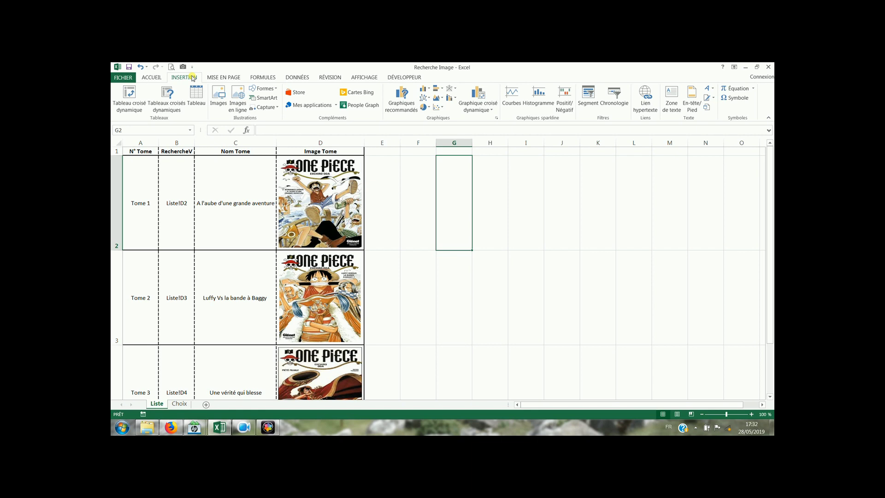
click(215, 97)
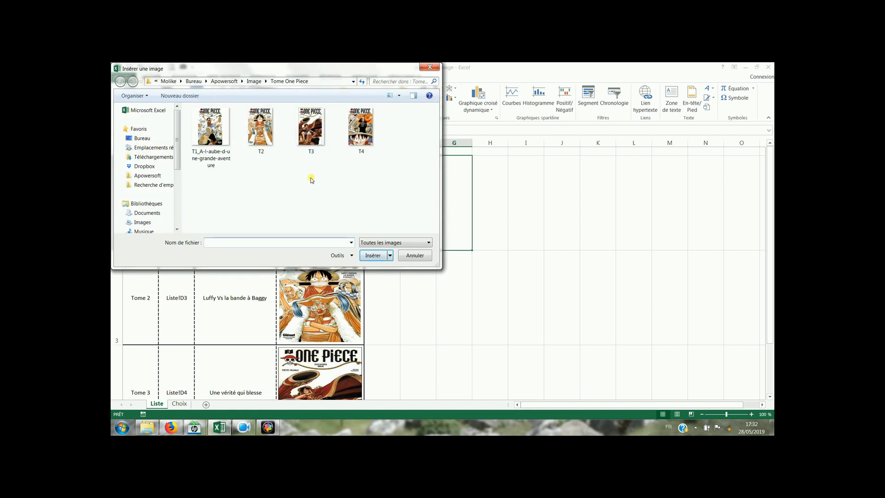
click(364, 141)
double_click(364, 141)
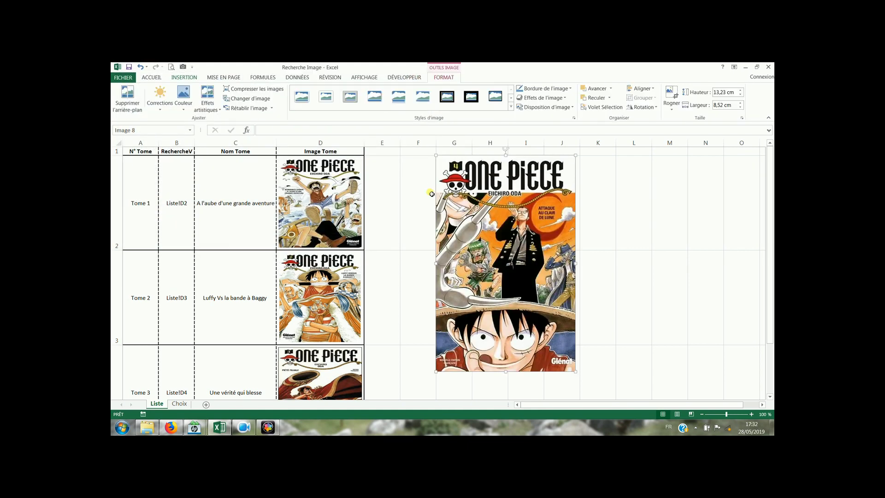
- Widen column G and resize the inserted cover to about 5.48 cm high by 4 cm wide so it fits in G2
drag(578, 373, 457, 208)
drag(475, 143, 507, 143)
mouse_move(459, 181)
mouse_down()
mouse_move(465, 187)
mouse_move(461, 182)
mouse_up()
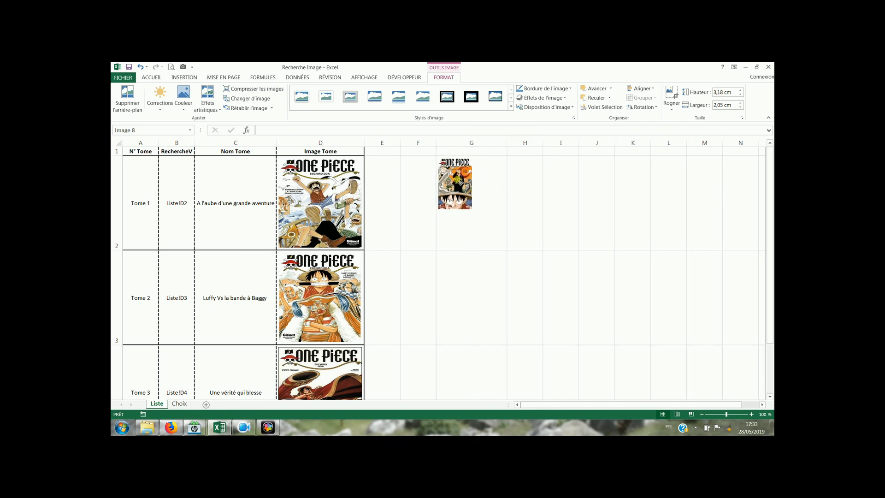
drag(475, 212, 491, 246)
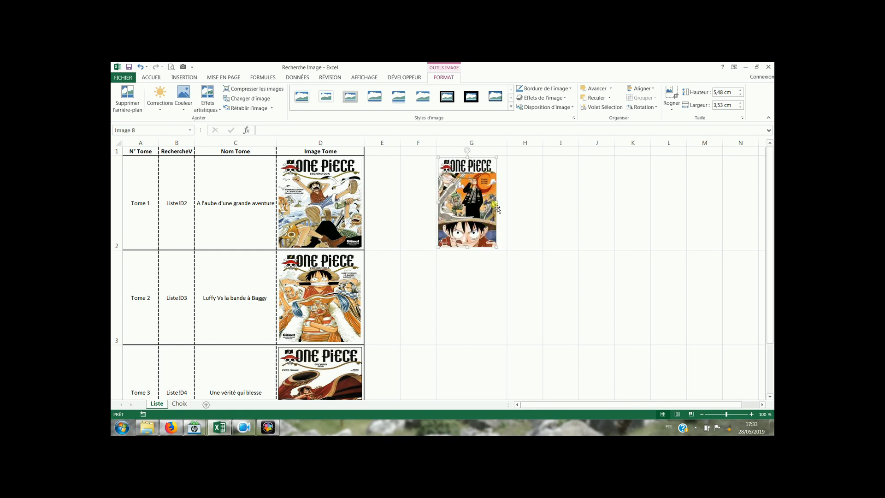
drag(496, 203, 504, 202)
click(561, 276)
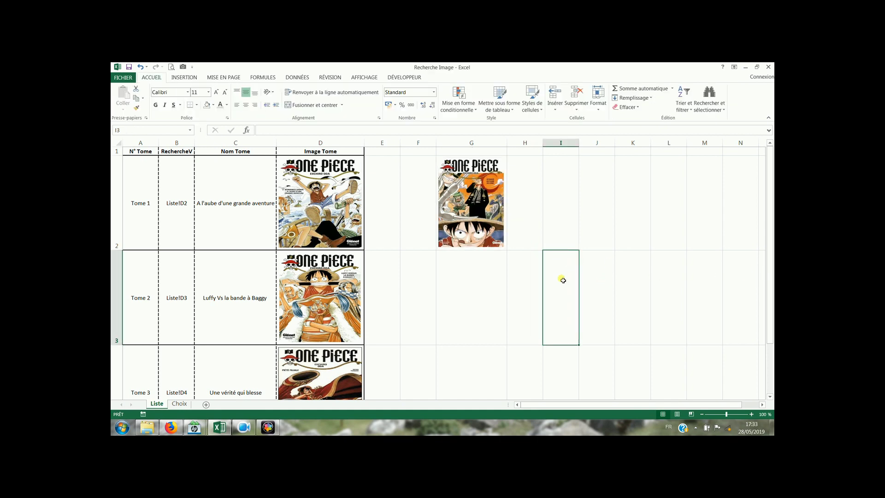
- Delete the inserted cover picture from cell G2
click(469, 211)
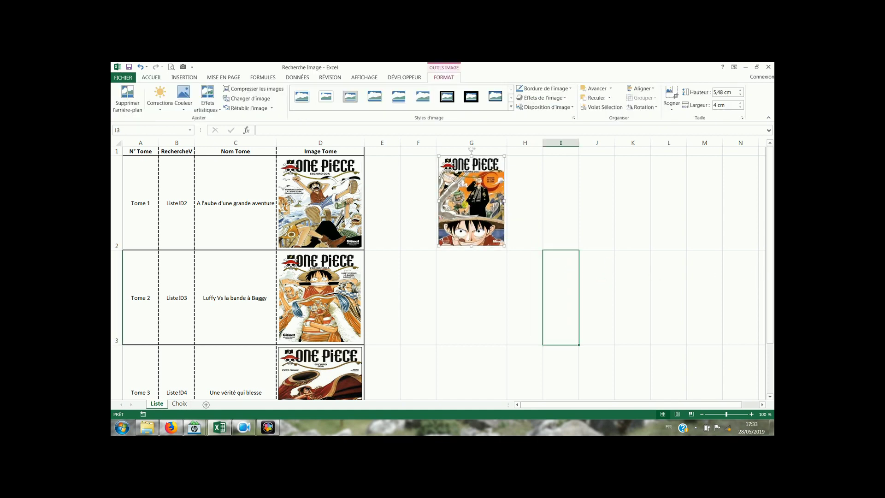
key(Delete)
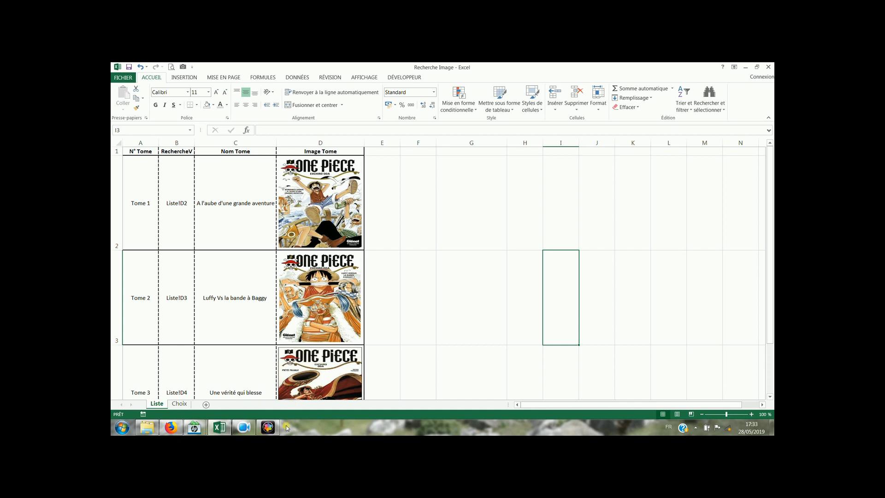
click(395, 256)
- Try starting a formula in G2 that references the Choix sheet
click(171, 181)
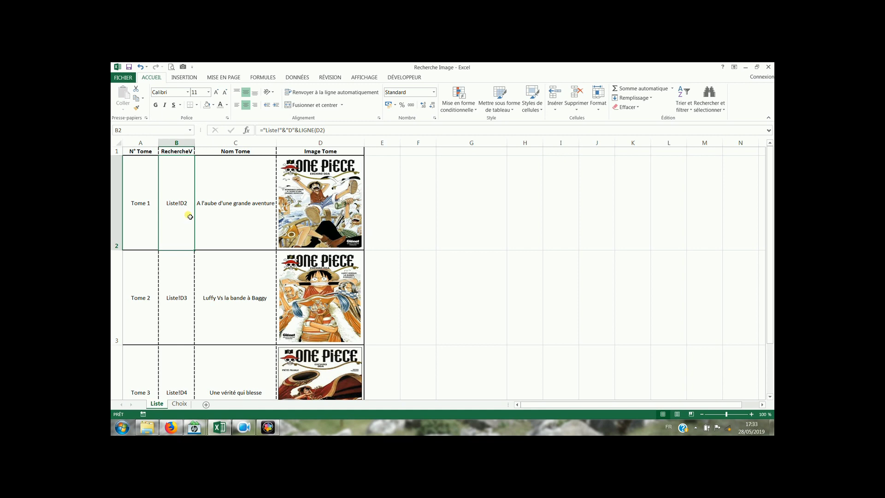
click(455, 190)
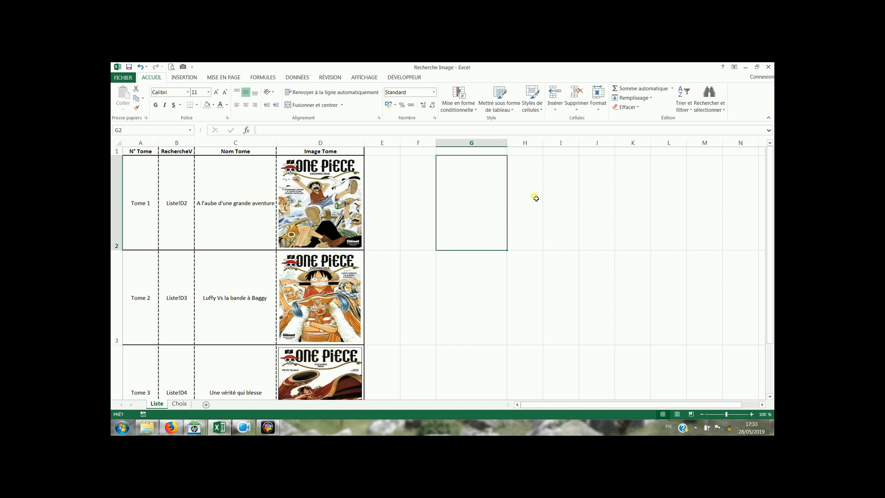
text(=)
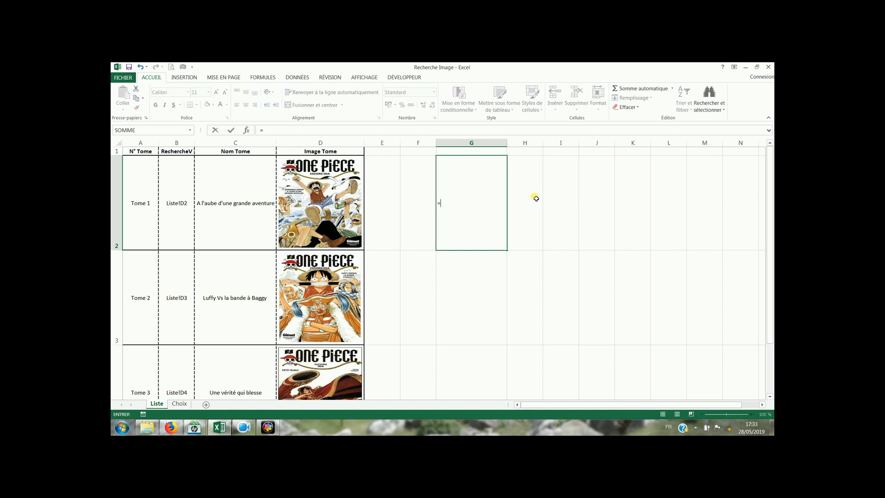
click(179, 404)
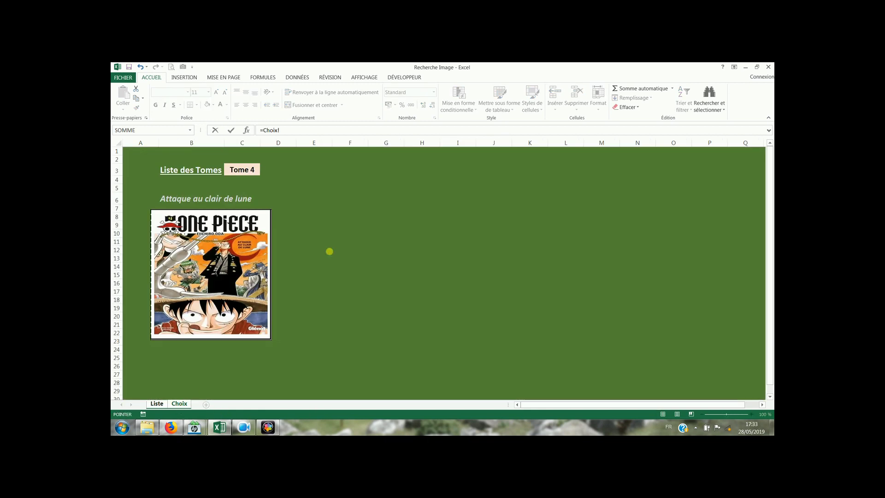
click(395, 214)
key(ctrl+Page_Up)
- Inspect the RechercheV formula in B2 in edit mode and leave it without saving changes
click(180, 223)
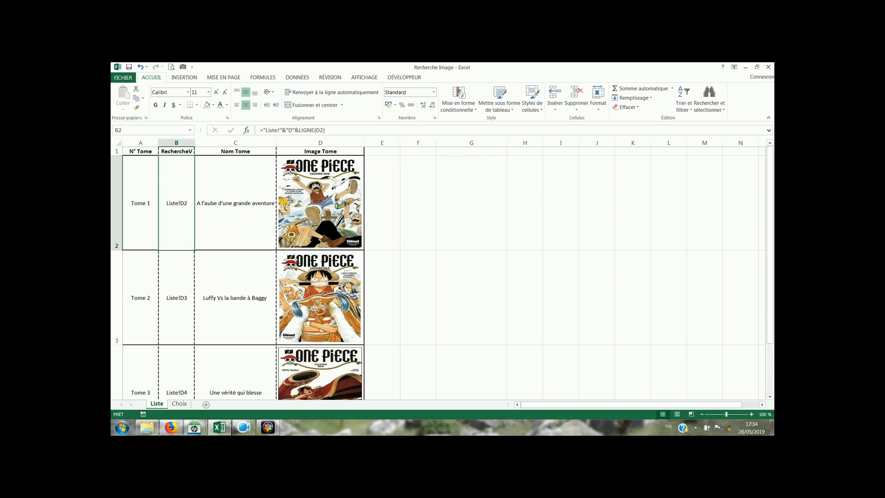
click(330, 131)
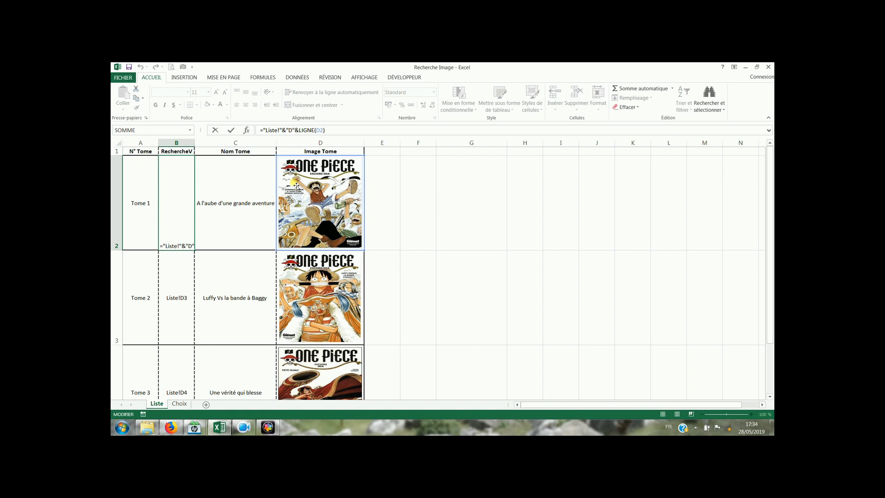
click(479, 190)
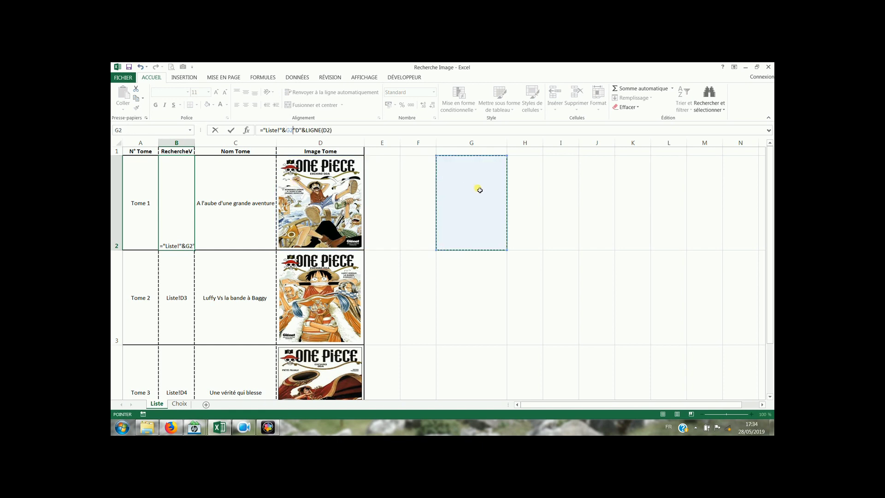
key(Escape)
- Enter the test formula ="texte"&2&"texte" in H2 and clear the cell
click(540, 204)
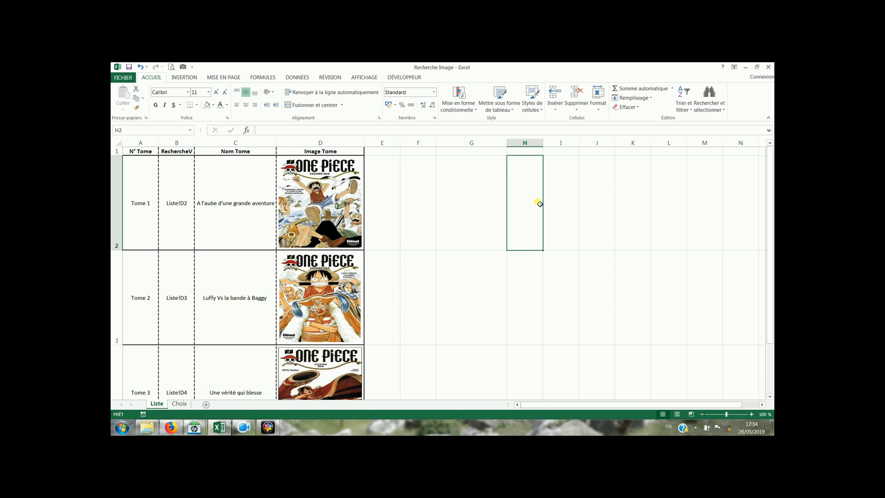
text(=)
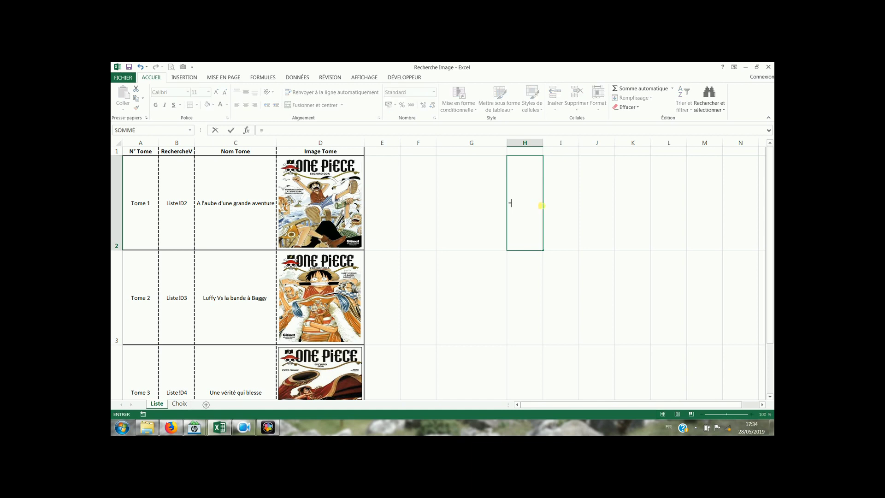
text("texte"&2&"texte)
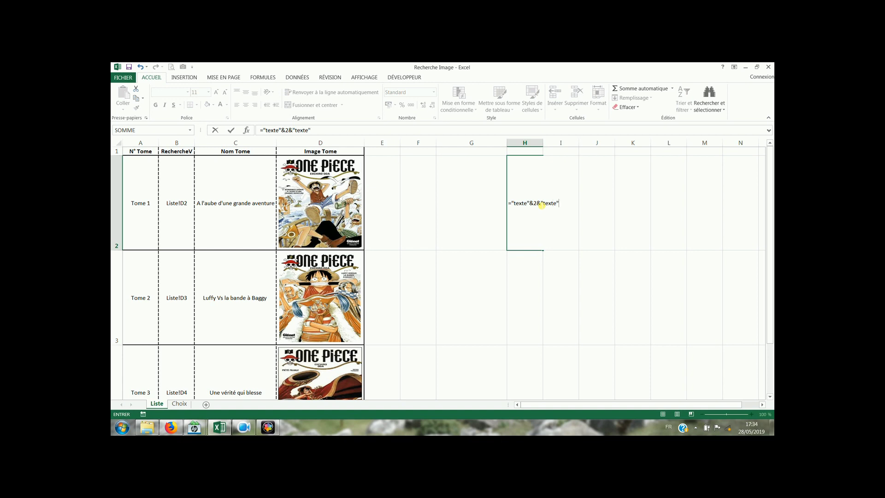
key(Return)
click(524, 203)
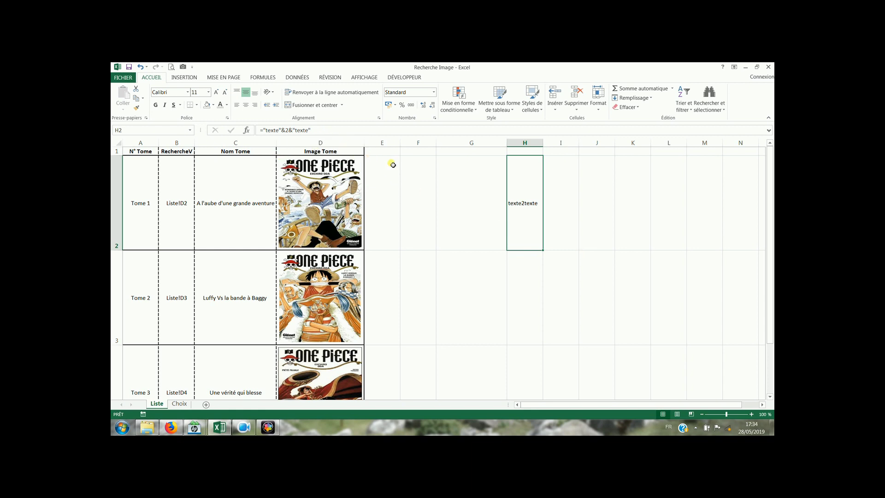
key(Delete)
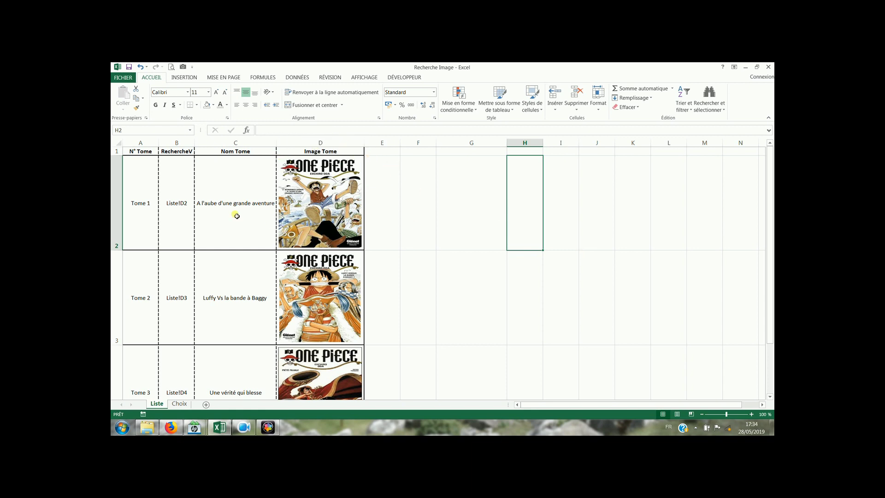
- Examine the column letter "D" within the concatenation formula in B2
click(178, 203)
click(279, 131)
click(287, 131)
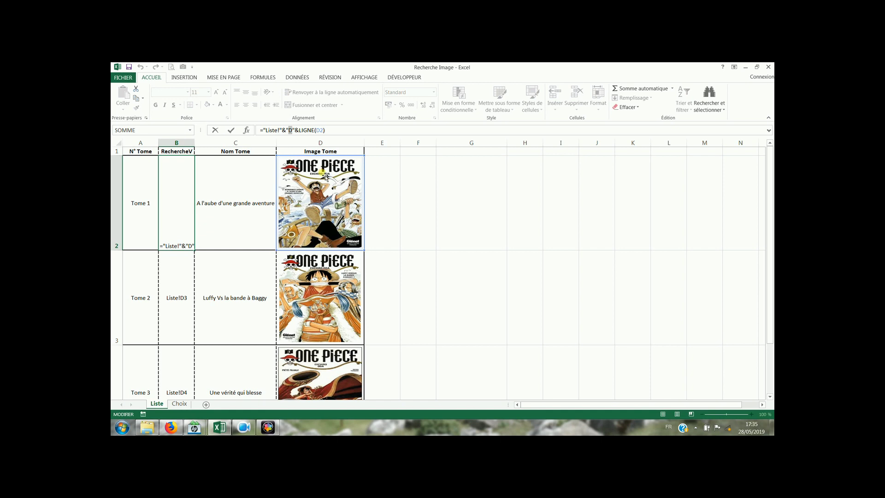
key(Return)
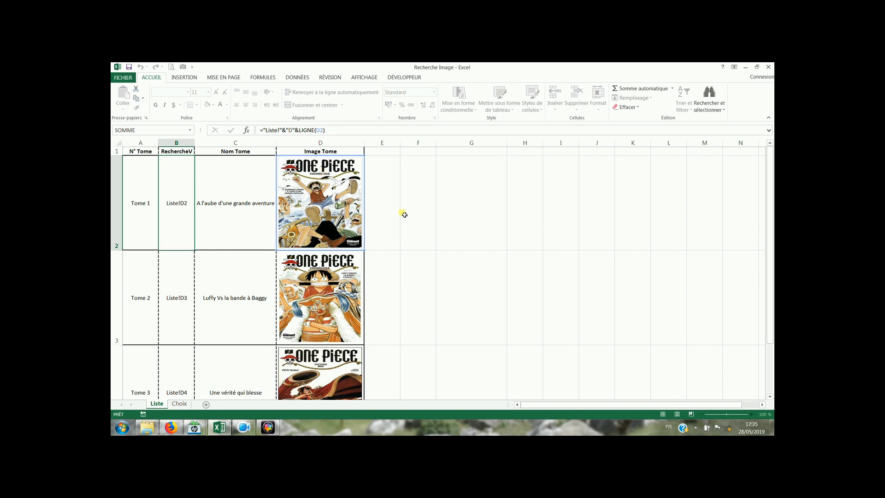
- Enter the test formula =Liste!D2 in cell F2 of the Liste sheet
click(414, 208)
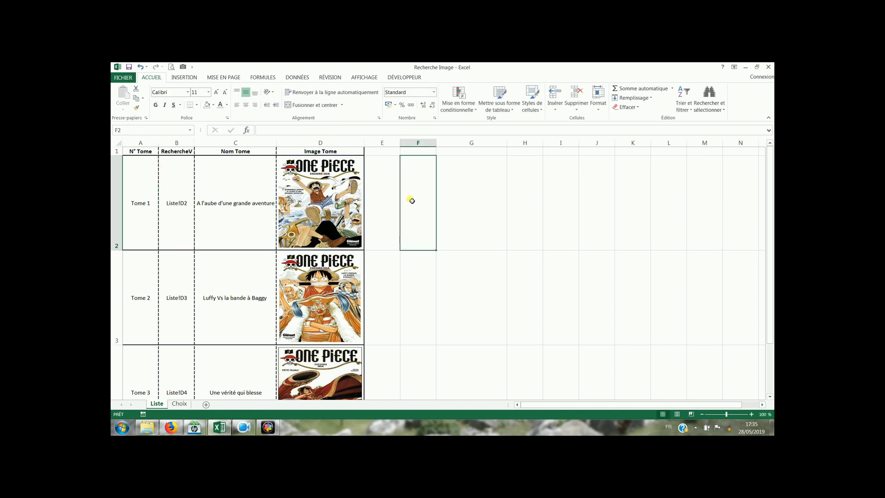
click(363, 201)
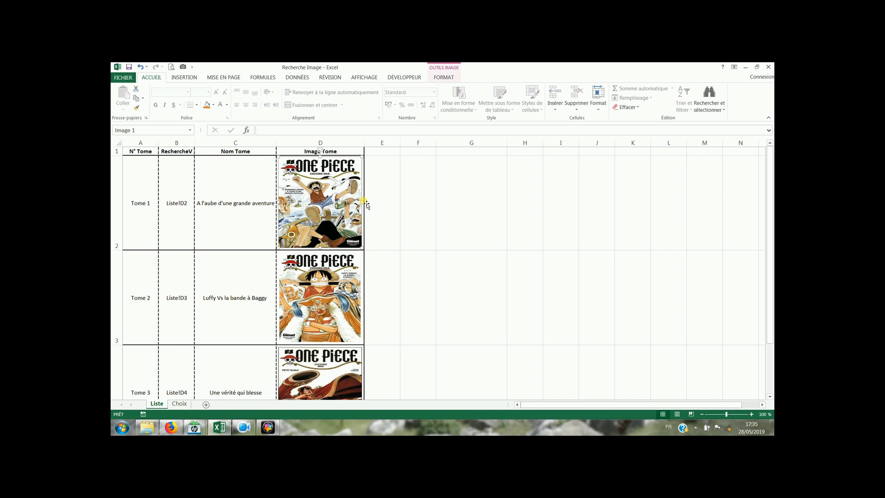
click(415, 203)
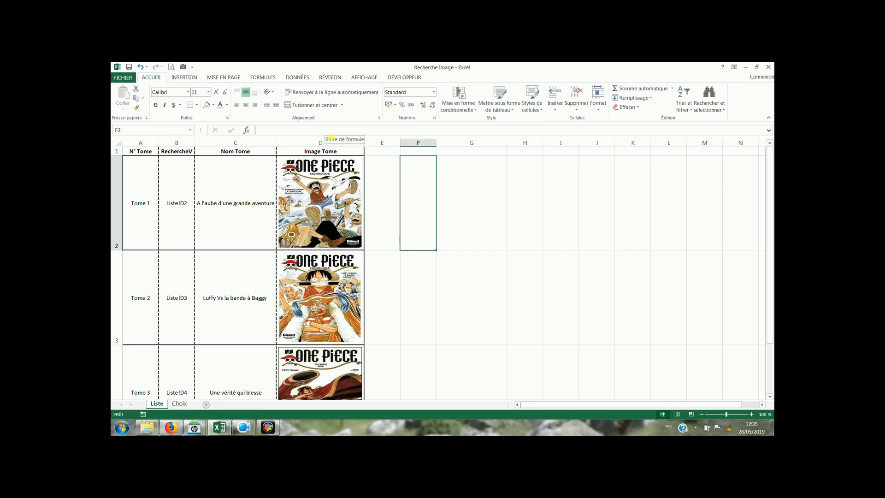
text(=)
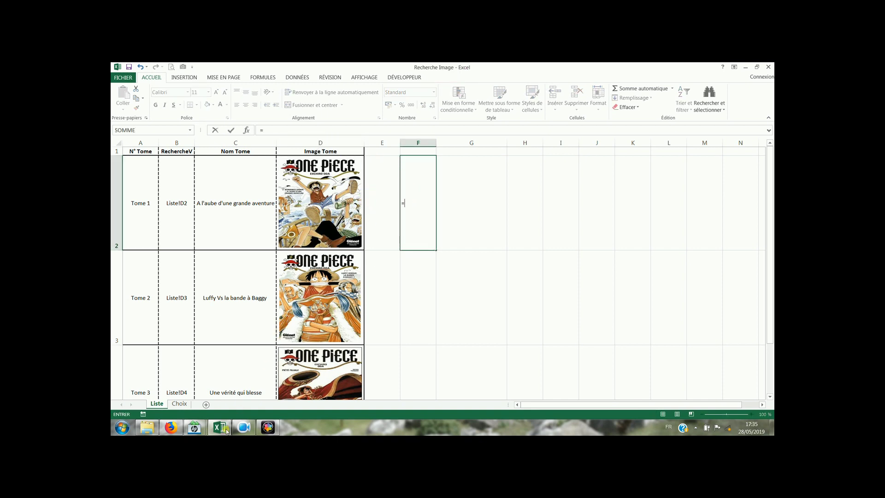
click(179, 404)
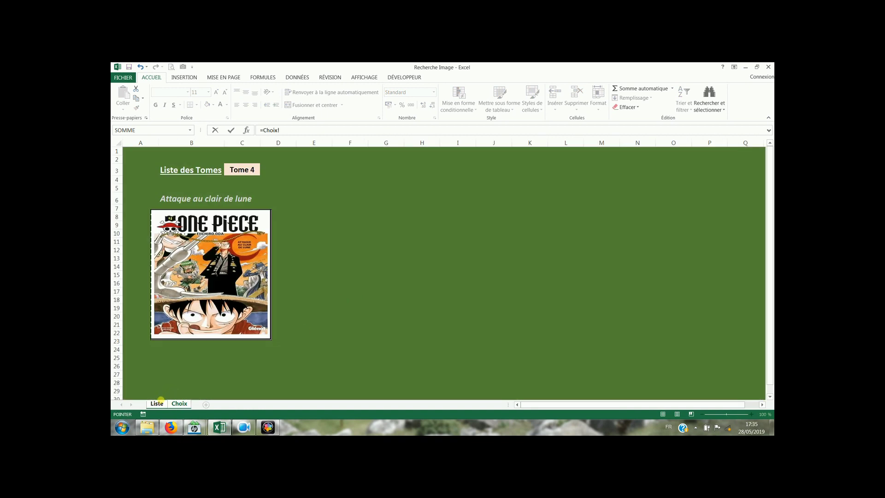
click(157, 403)
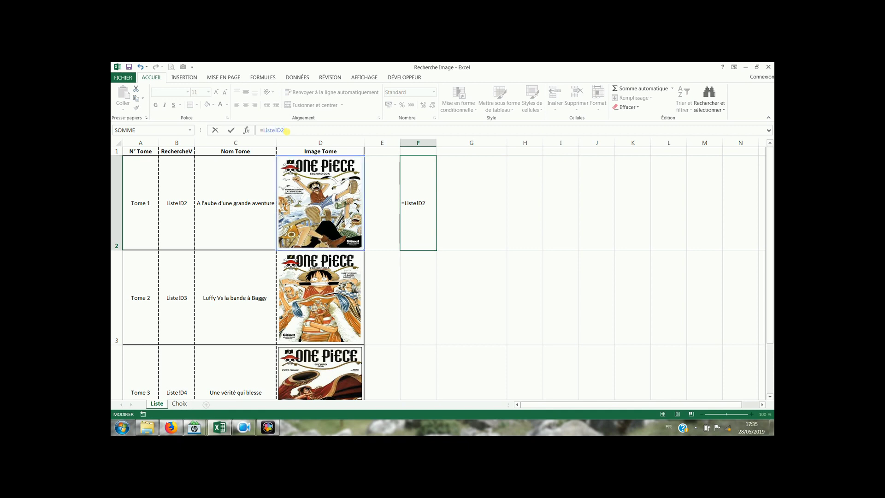
key(Return)
click(432, 201)
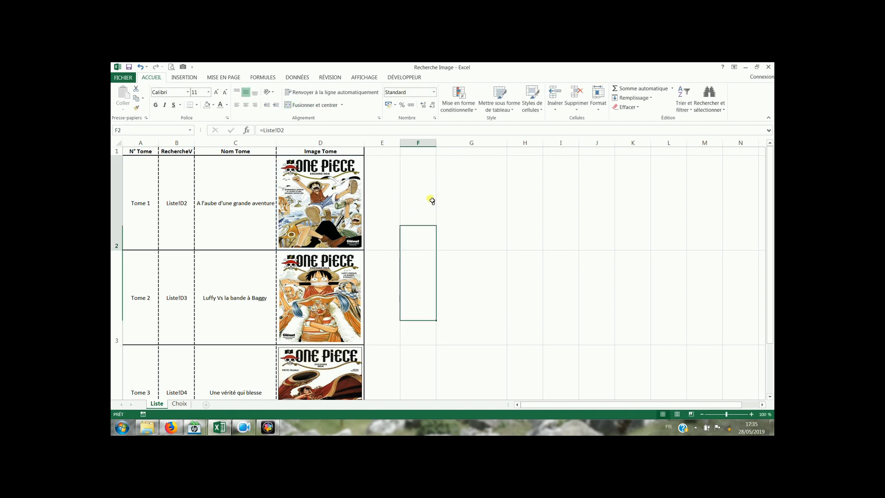
- Compare the direct reference formula in F2 with the concatenation formula in B2, leaving both unchanged
click(308, 131)
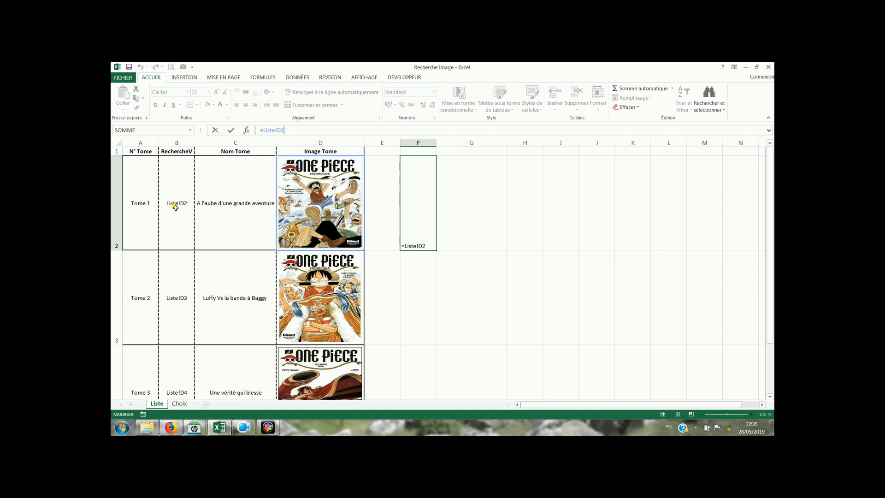
key(Escape)
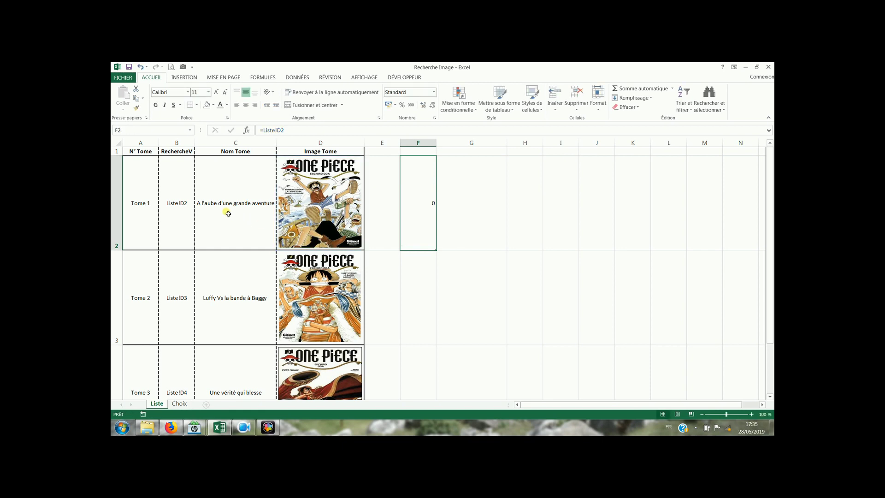
click(180, 206)
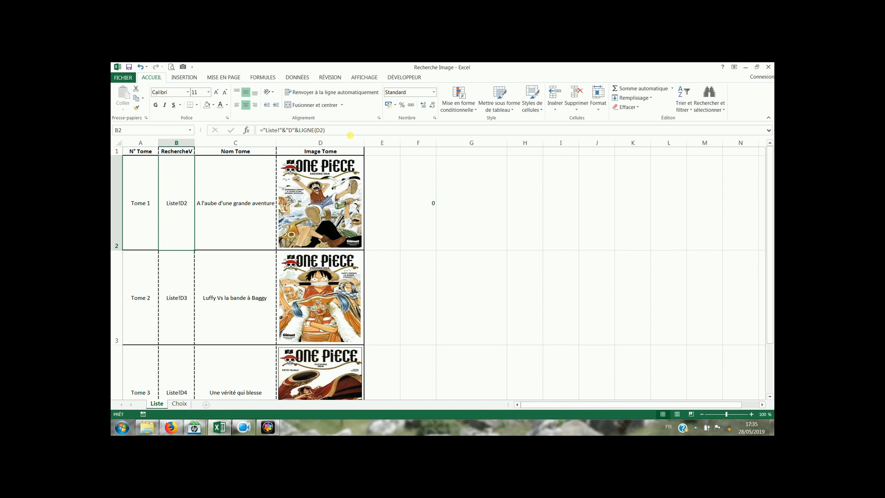
click(346, 133)
- Enter the test formula =LIGNE(D2) in G2 and clear the test cells F2 and G2
click(471, 201)
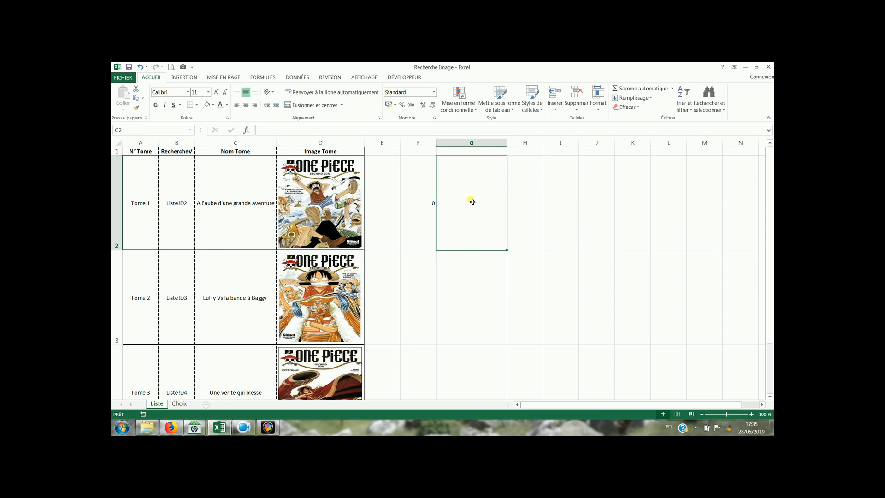
text(=lign)
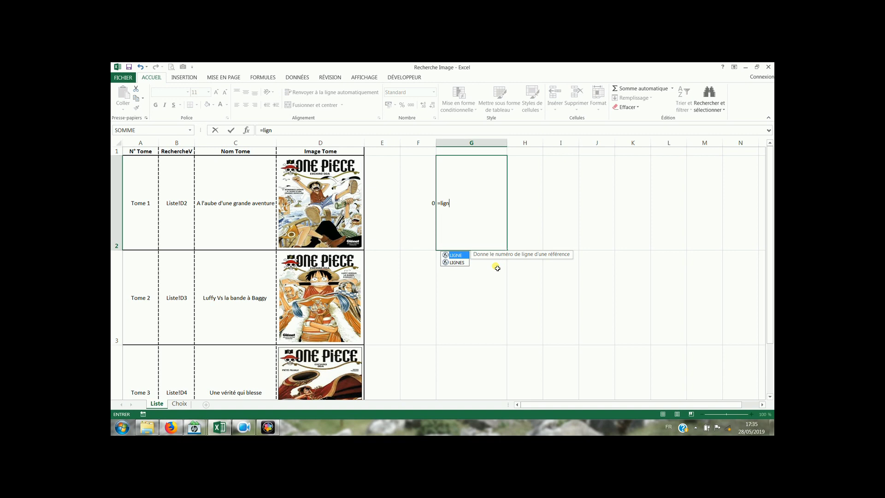
text(e()
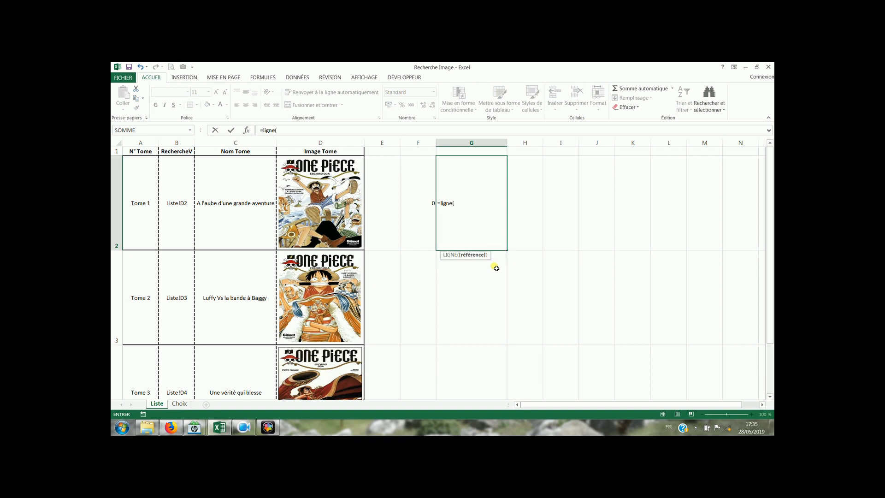
text(D)
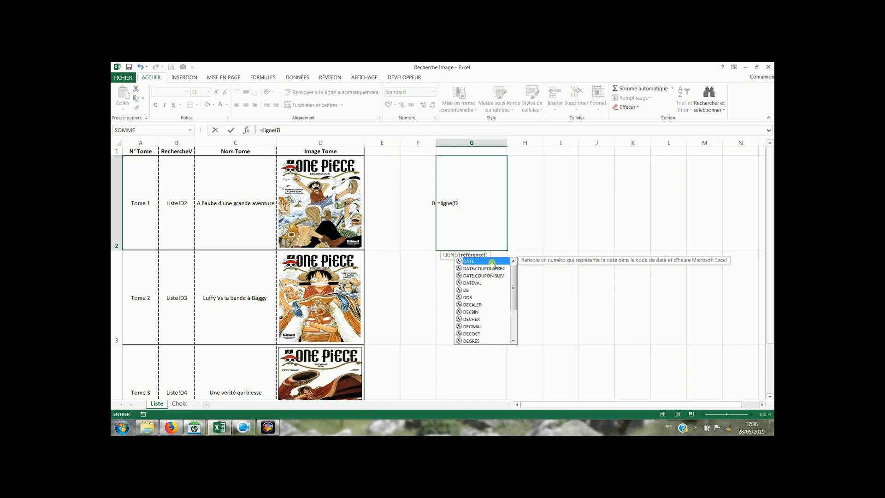
text(2)
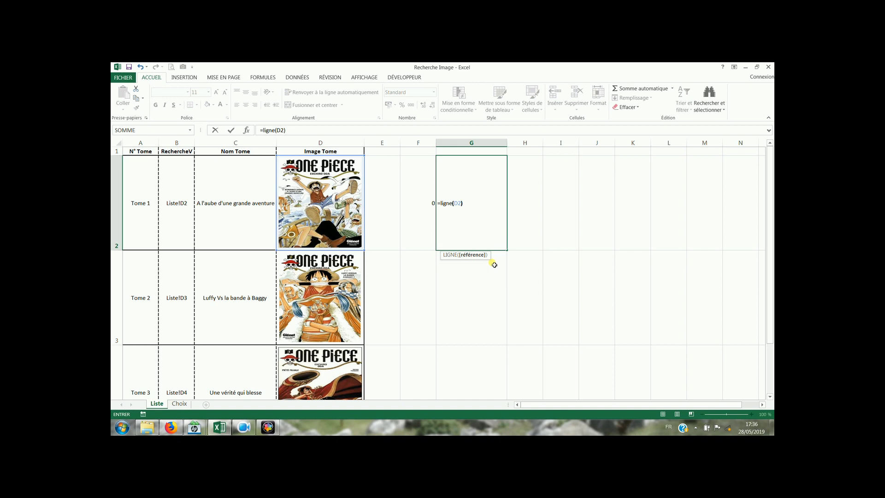
text())
key(Return)
click(495, 213)
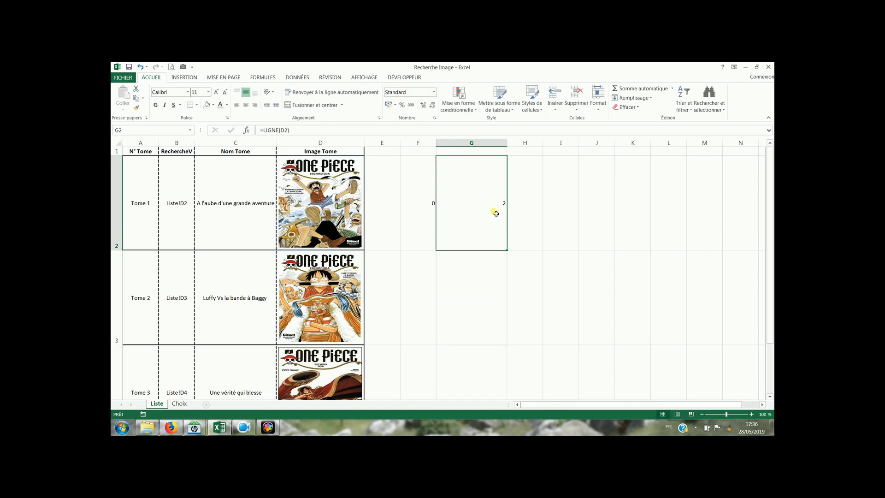
drag(421, 205, 486, 209)
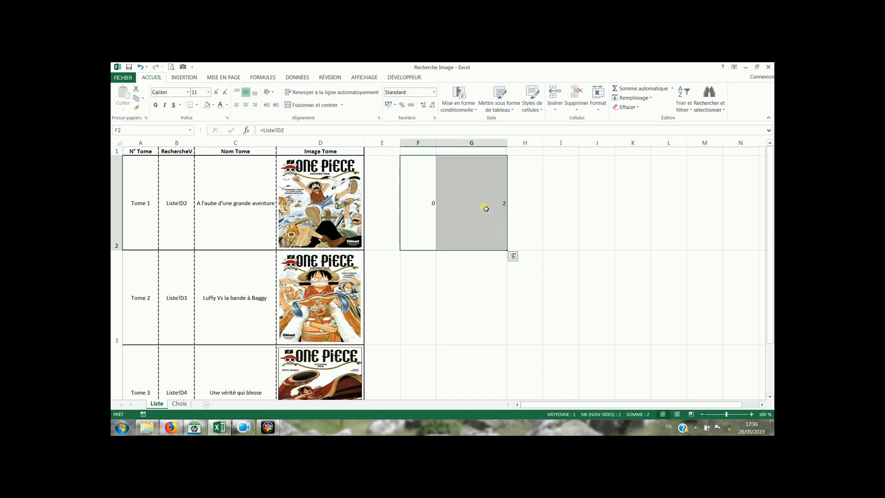
key(Delete)
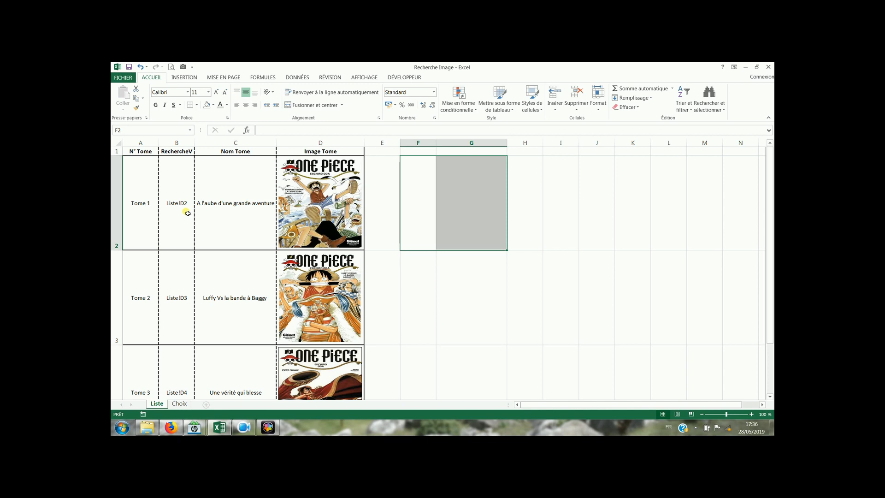
- Examine the formula in B2 and the cells below it in the RechercheV column without changing them
click(195, 195)
click(332, 134)
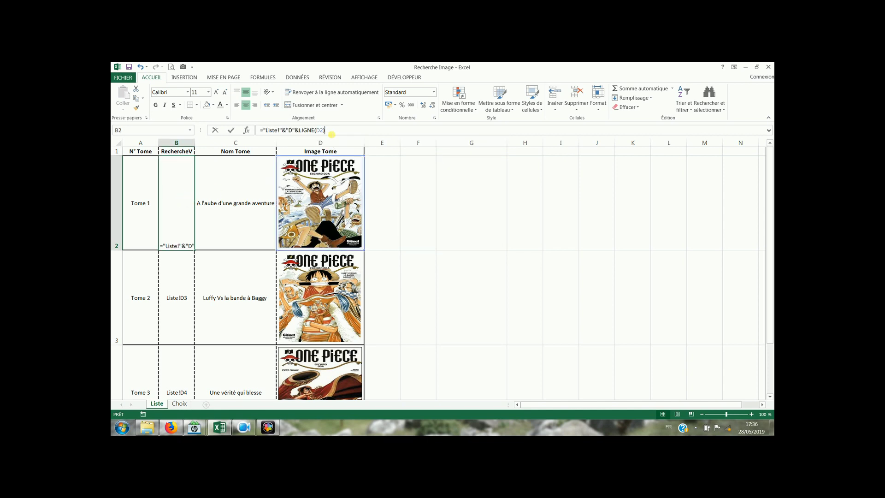
click(421, 233)
click(178, 278)
click(182, 356)
scroll(433, 315, down, 9)
scroll(324, 284, up, 9)
click(463, 240)
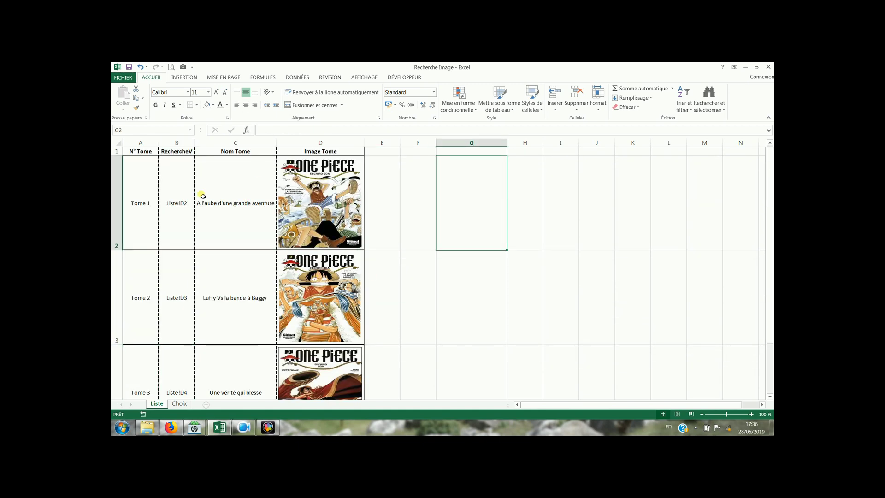
- Compare the cover display on the Choix sheet with the RechercheV reference in B2 on the Liste sheet
click(187, 404)
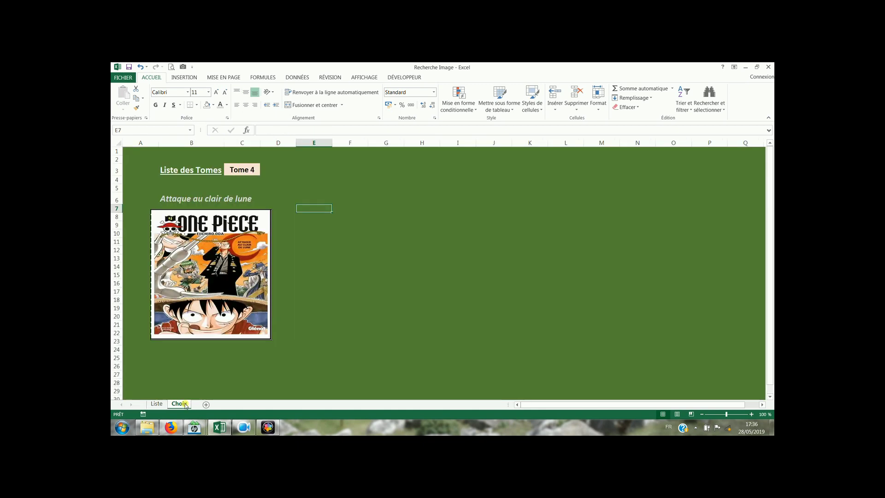
click(157, 404)
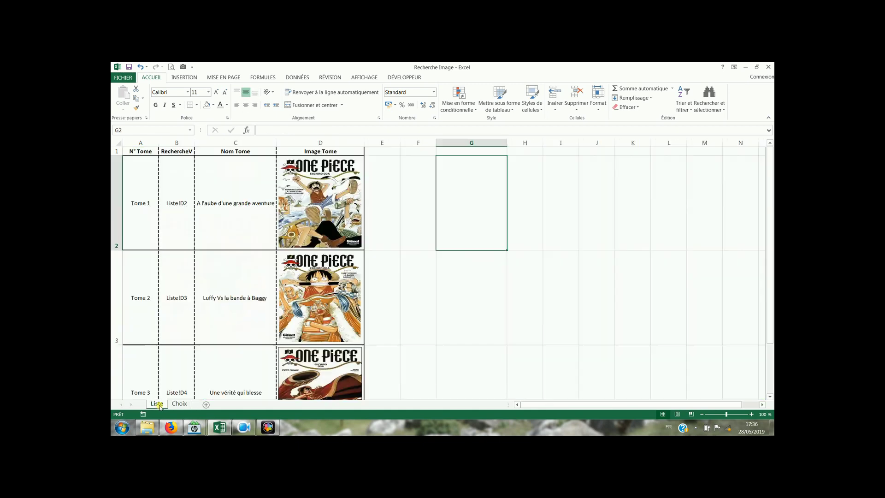
click(173, 218)
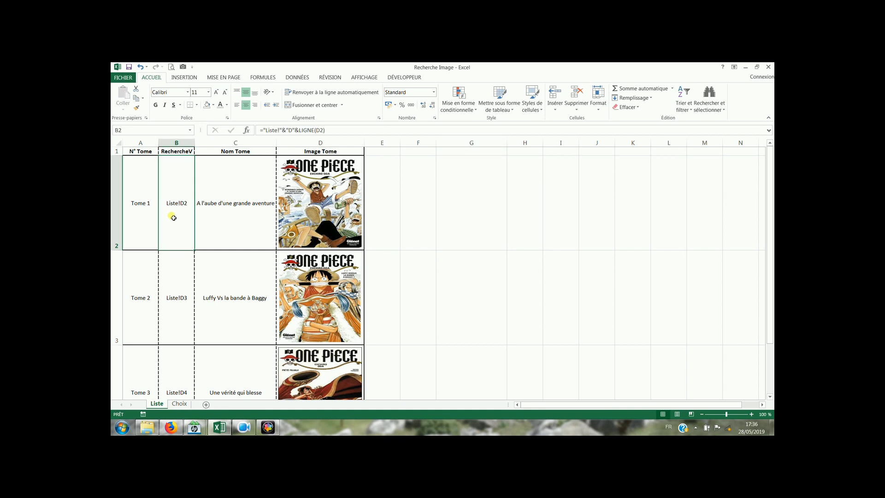
click(181, 404)
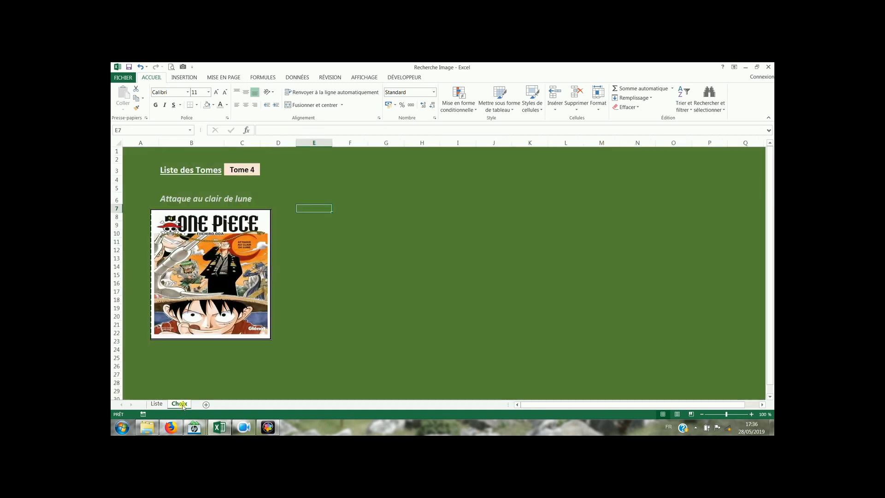
click(157, 405)
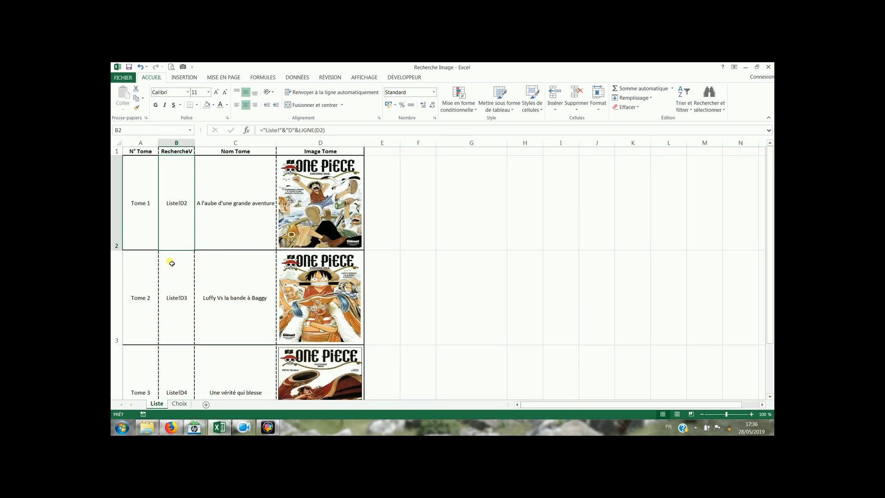
click(181, 404)
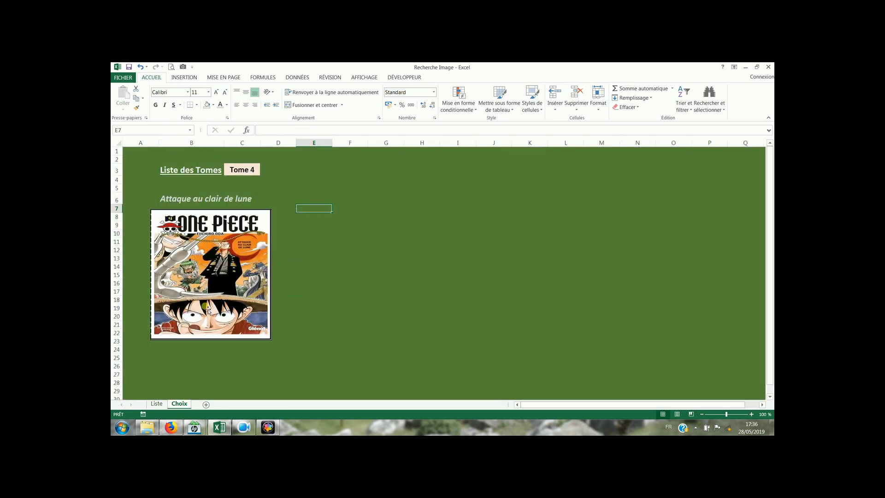
click(157, 403)
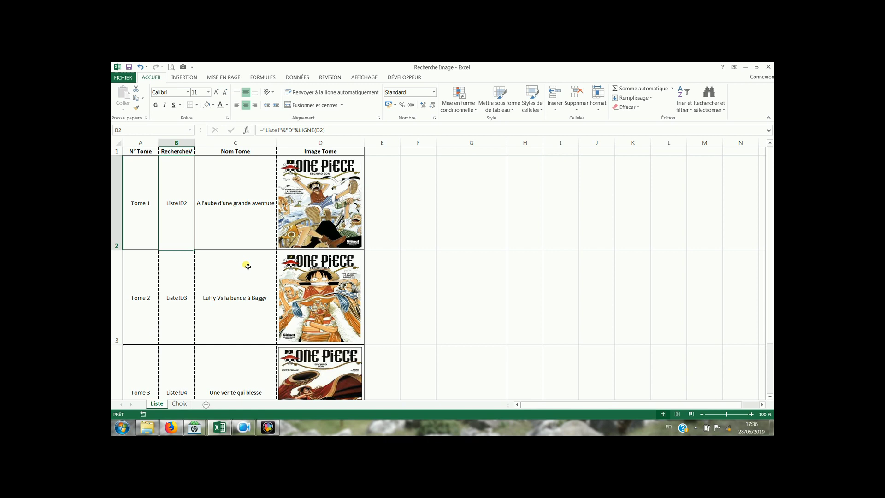
- Enter the formula =CELLULE("adresse";D2) in cell F2 of the Liste sheet
click(434, 217)
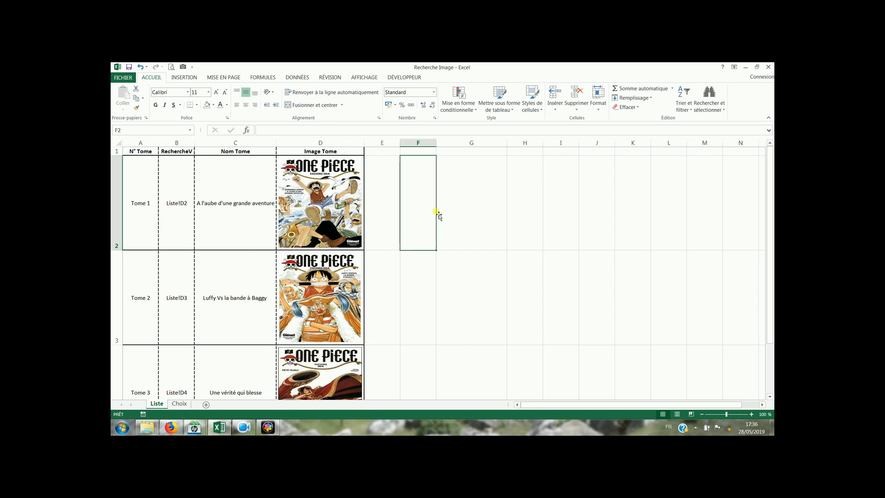
click(180, 404)
click(157, 404)
text(=)
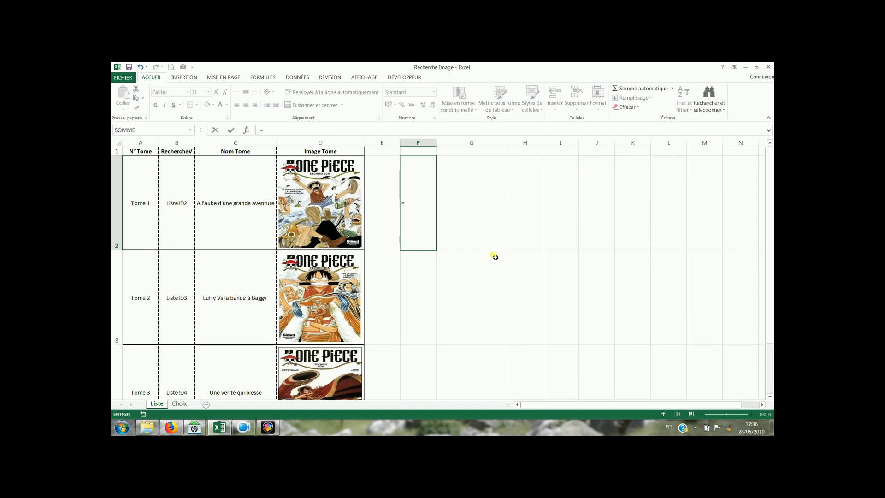
text(cellule)
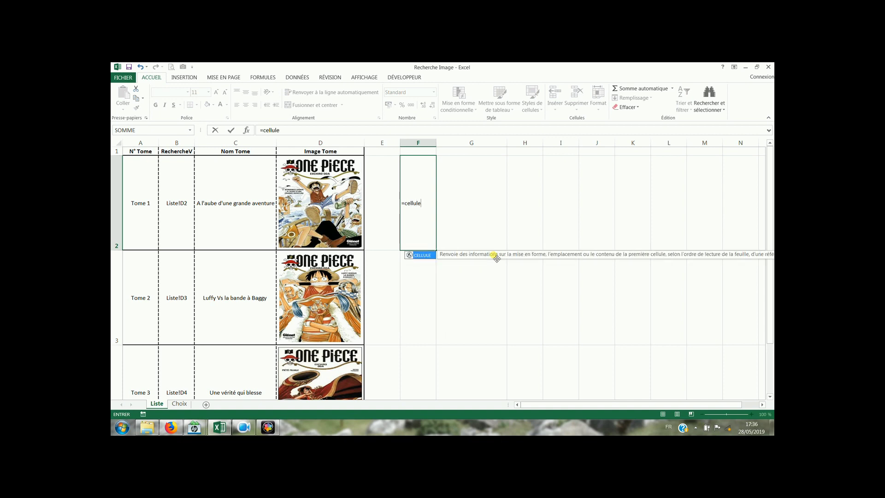
text(()
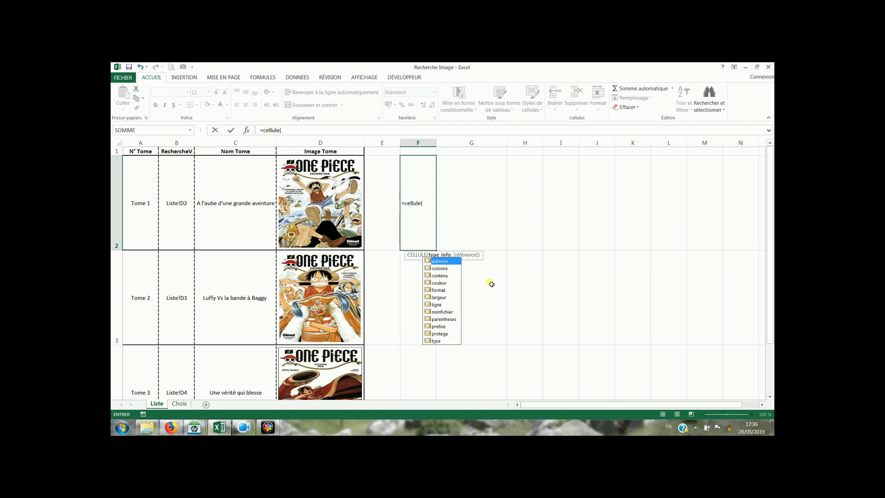
double_click(439, 261)
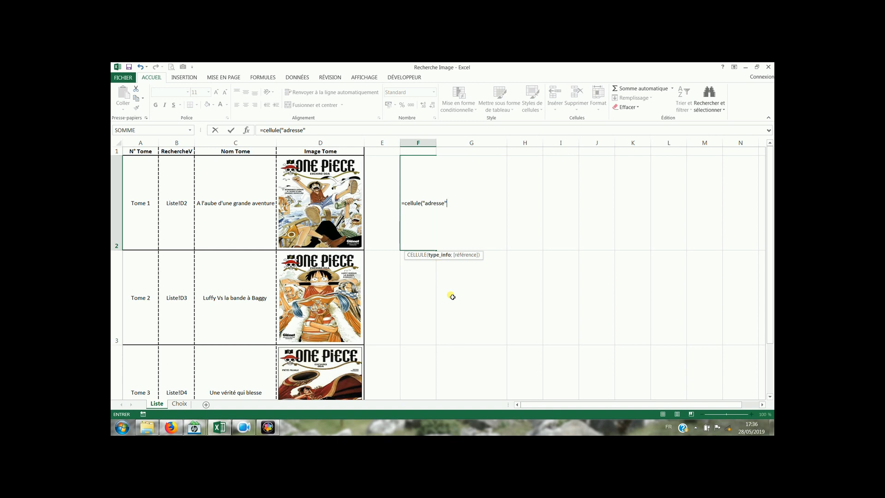
text(;)
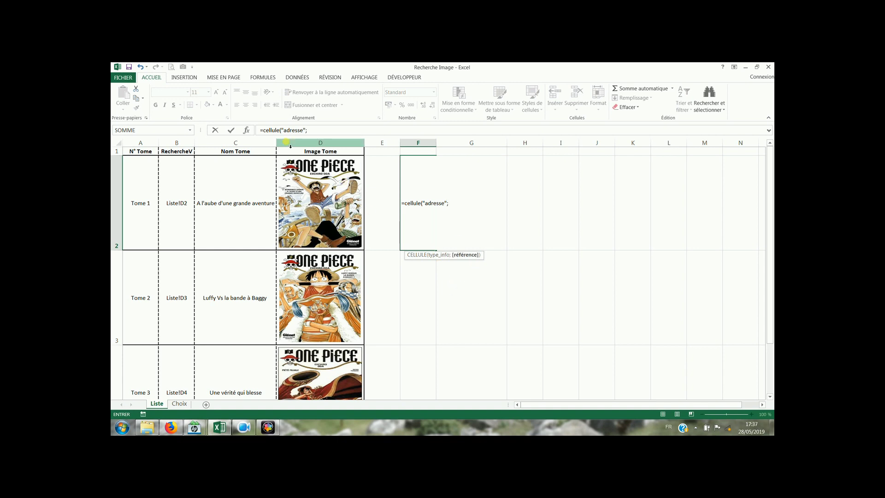
text(D)
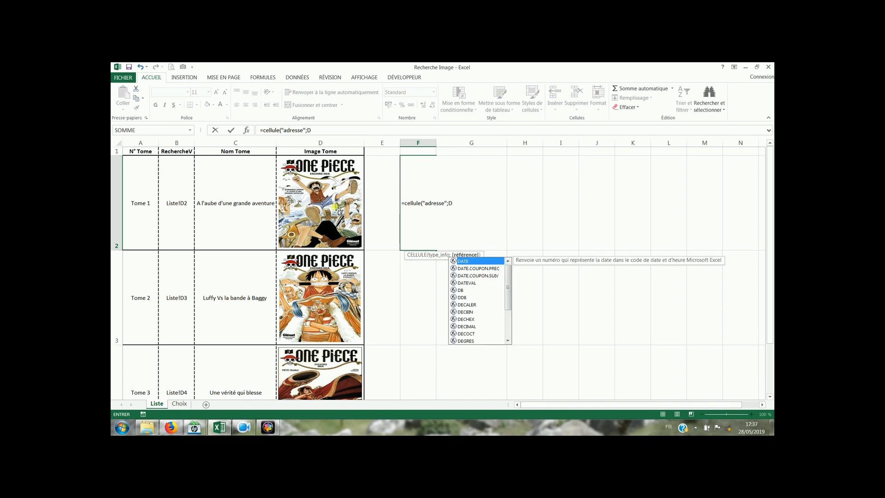
text(2))
key(Return)
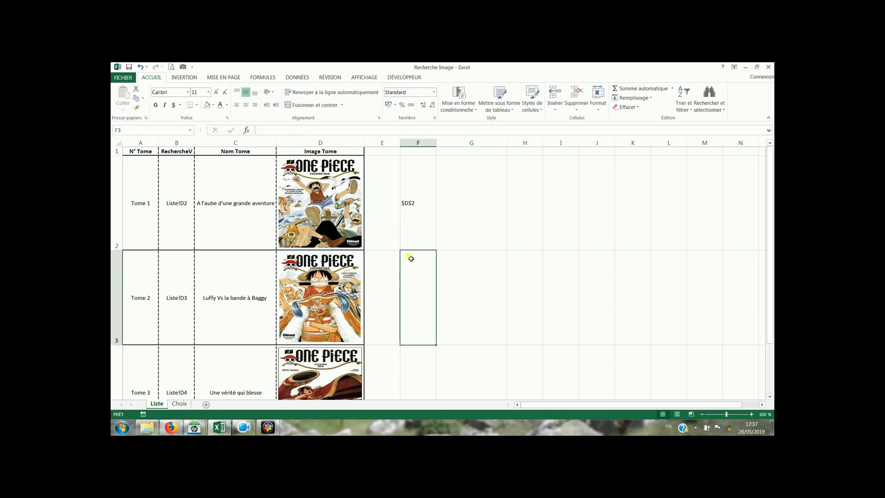
- Clear the test formula from cell F2 on the Liste sheet and check the cover display on the Choix sheet
click(432, 210)
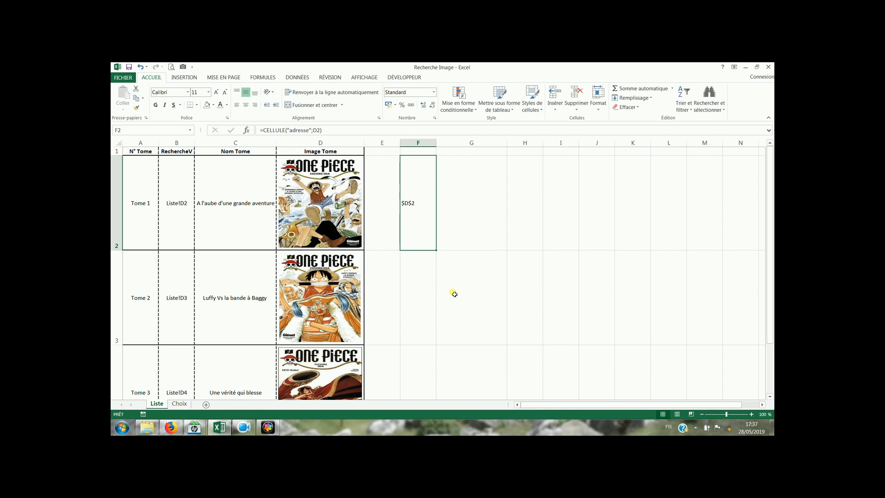
key(Delete)
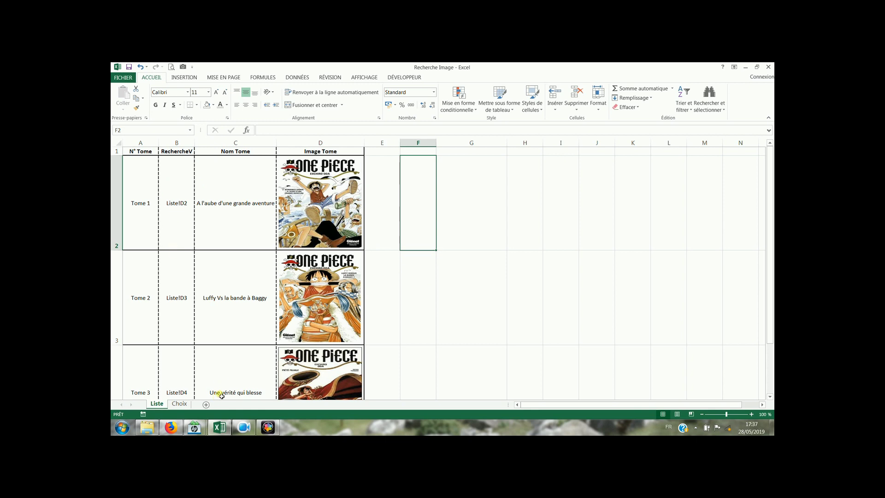
click(178, 403)
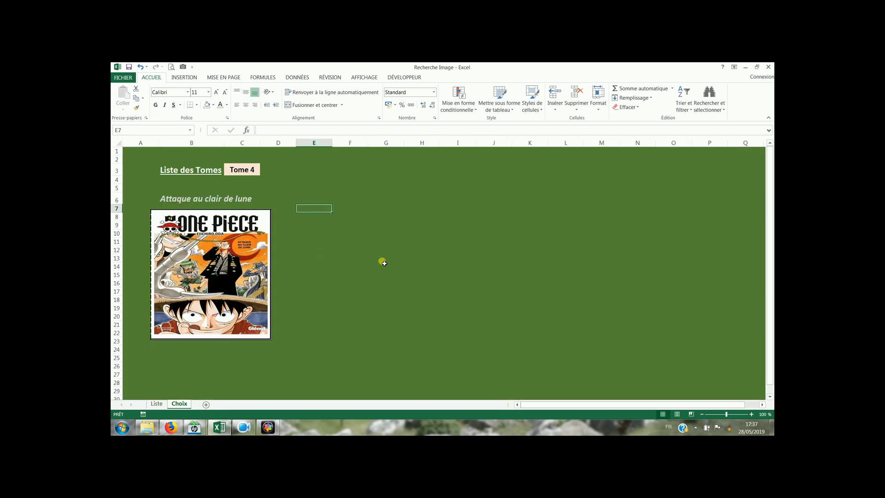
click(156, 404)
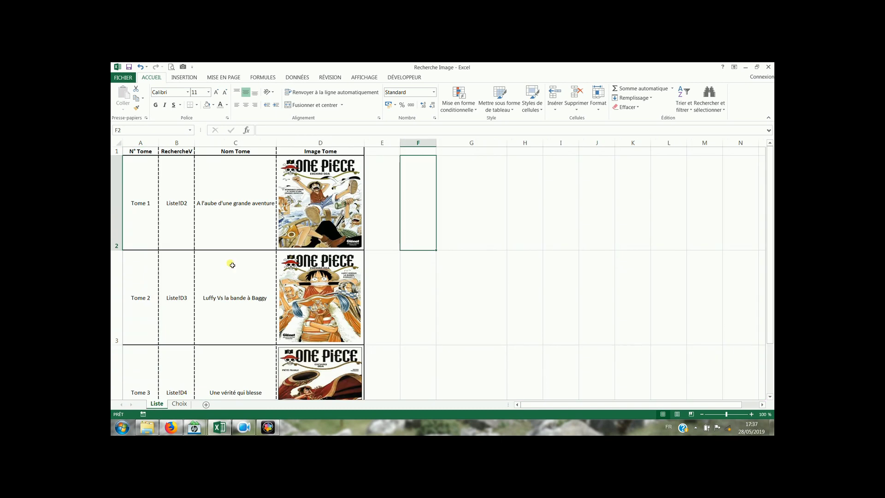
- Enter the test formula =H2 in cell F2 of the Liste sheet
text(=)
click(534, 217)
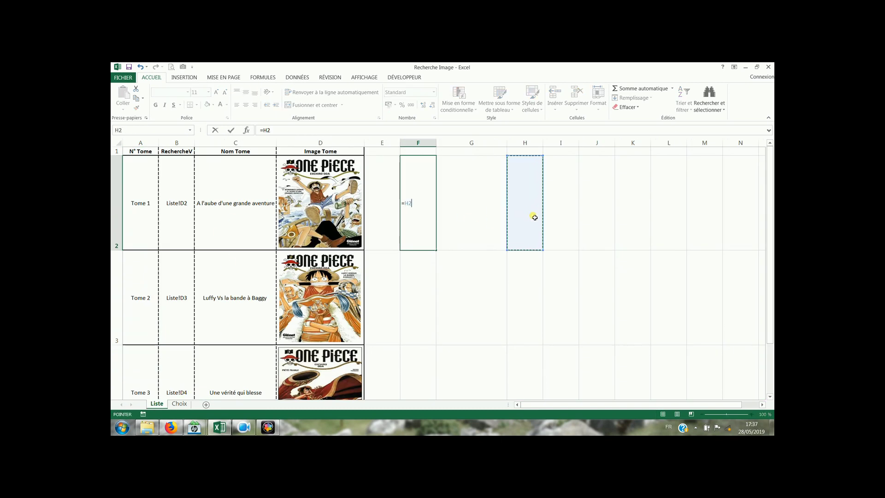
key(Return)
- Try to replace the reference in F2 with one pointing to the Choix sheet
click(403, 212)
click(300, 132)
key(BackSpace)
key(BackSpace)
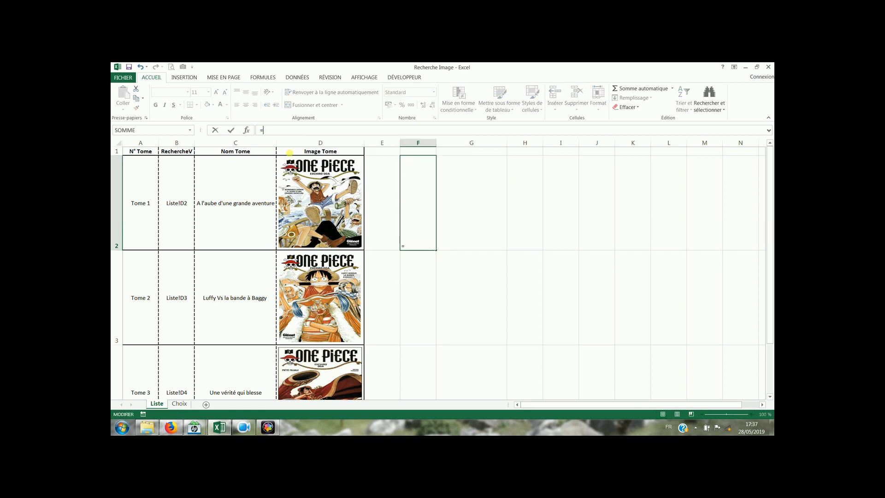
click(181, 404)
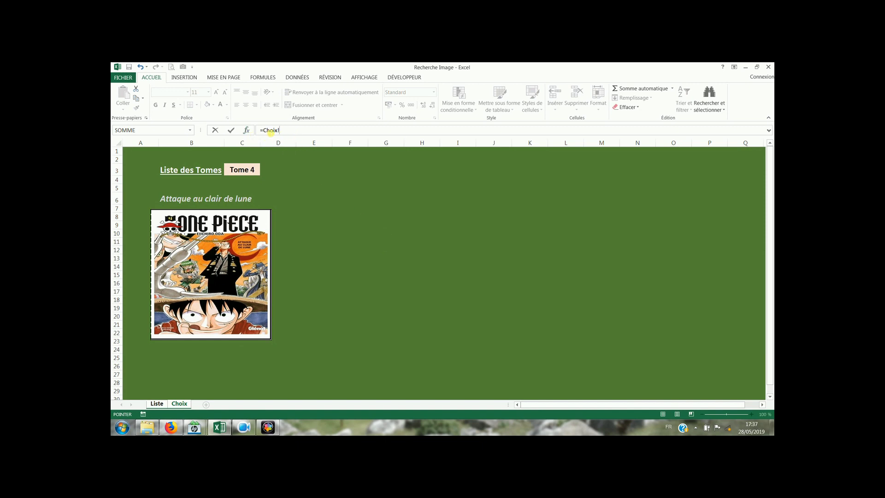
click(400, 216)
key(Return)
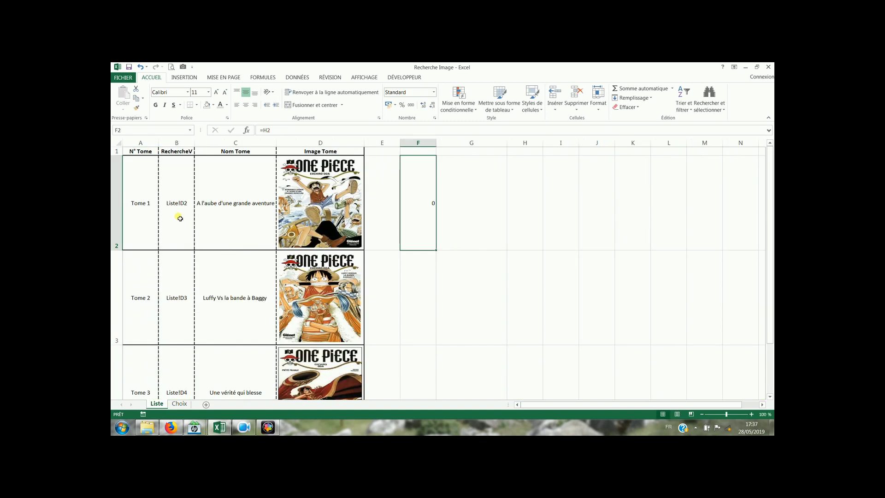
- Examine the reference-building formula in B2 and clear the test formula from F2
click(182, 201)
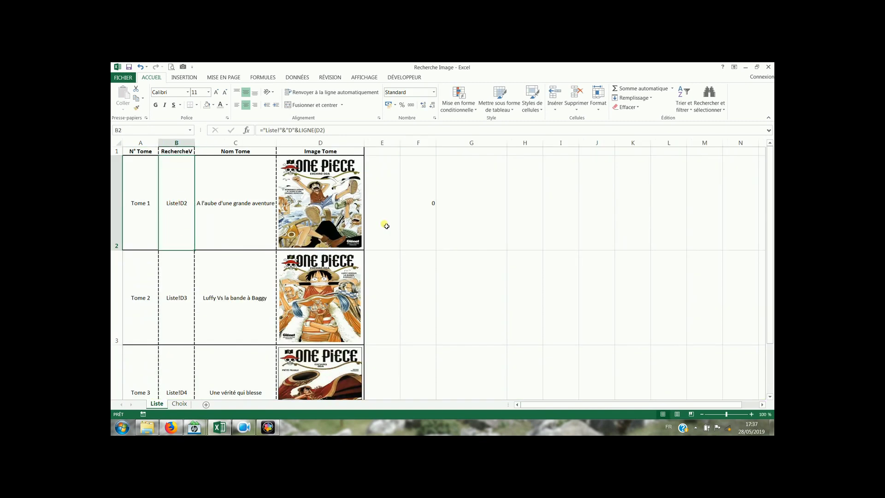
click(425, 207)
key(Delete)
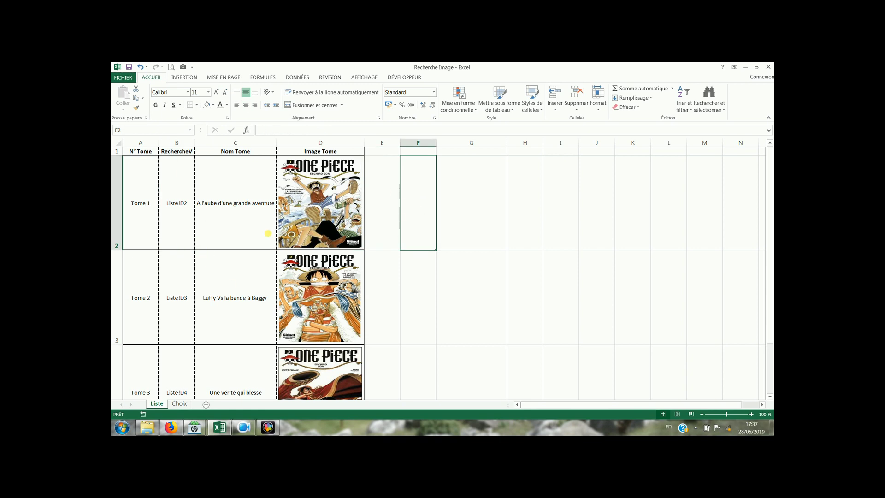
- Inspect the dropdown cell C3 on the Choix sheet and select its source volumes A2:A5 on the Liste sheet
click(179, 404)
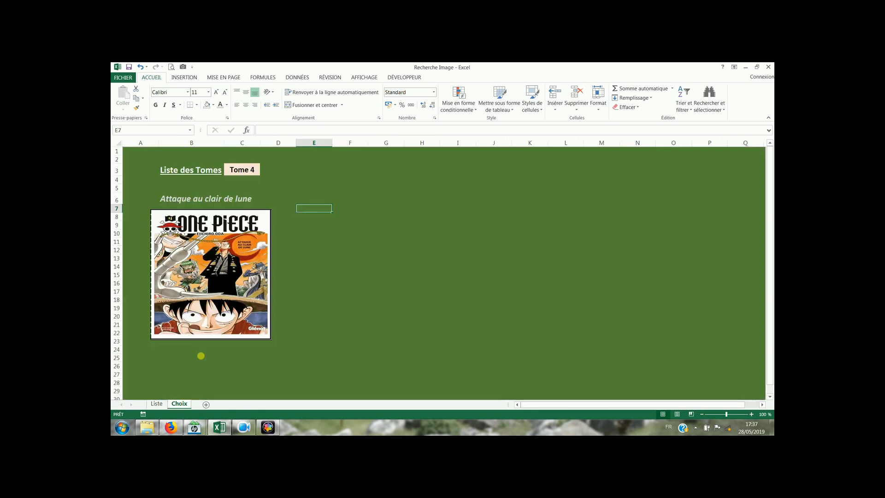
click(169, 173)
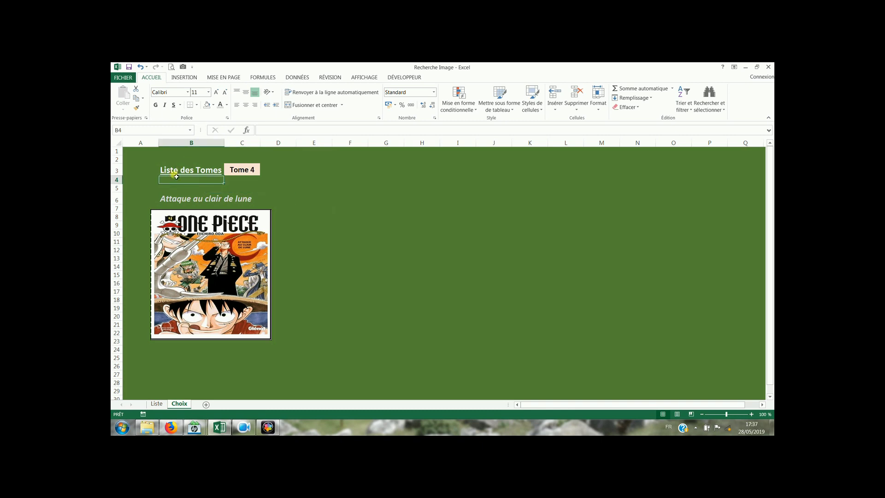
click(245, 170)
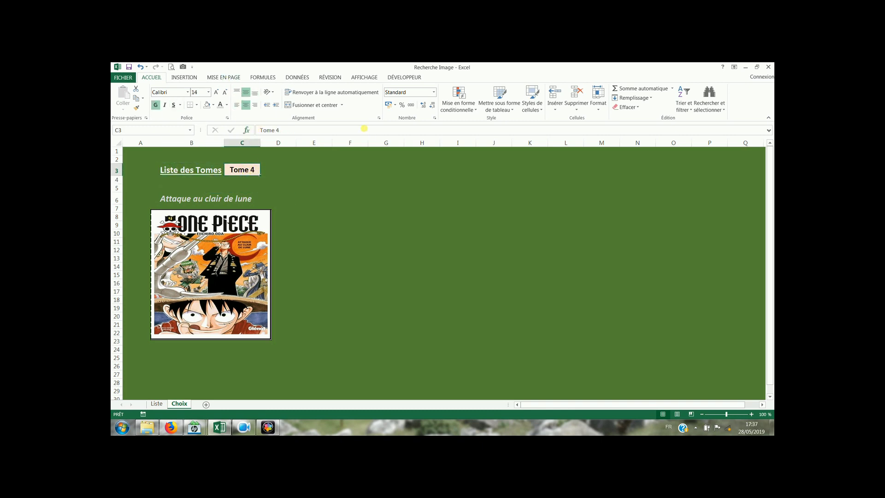
click(157, 403)
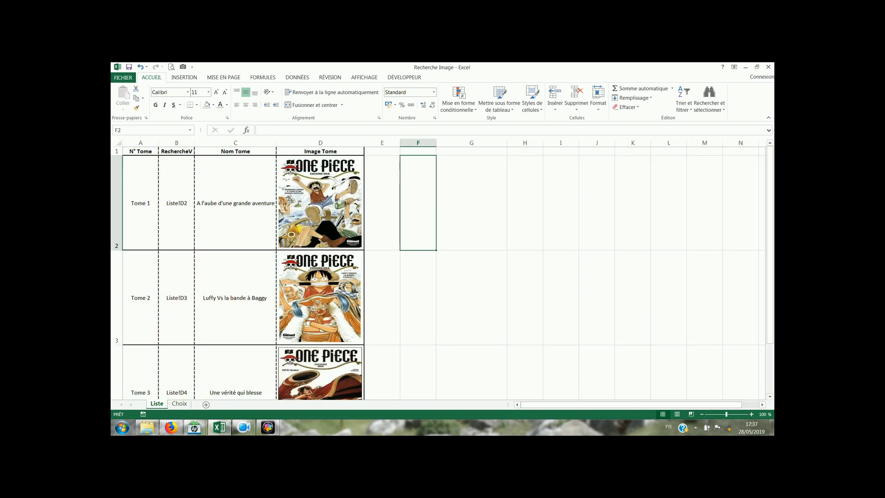
drag(141, 192, 139, 300)
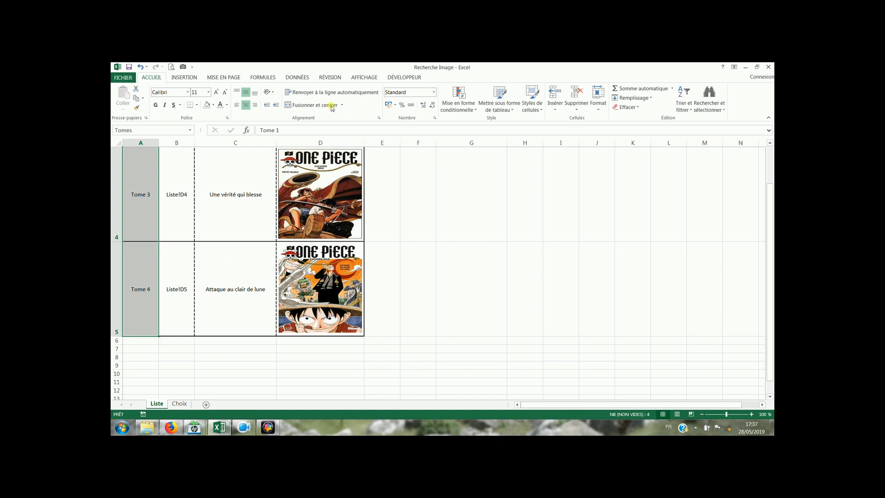
- Examine the cell range behind the defined name Tomes in the Name Manager without changing it
click(300, 79)
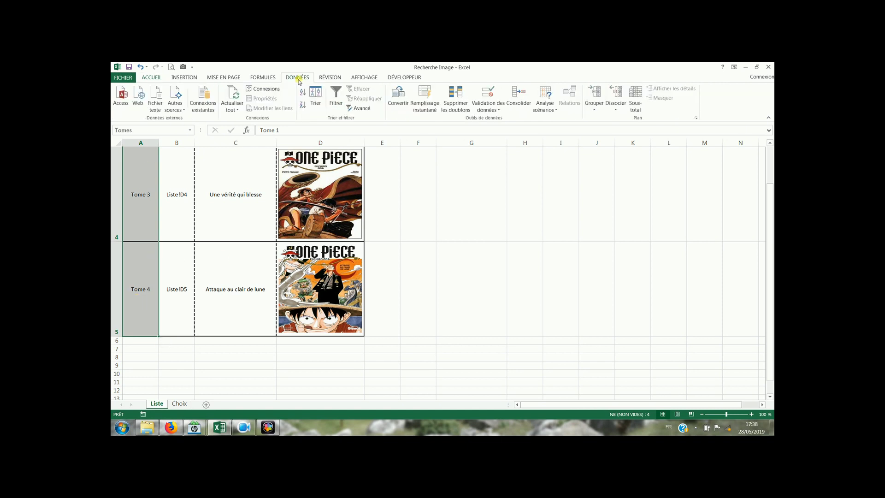
click(257, 79)
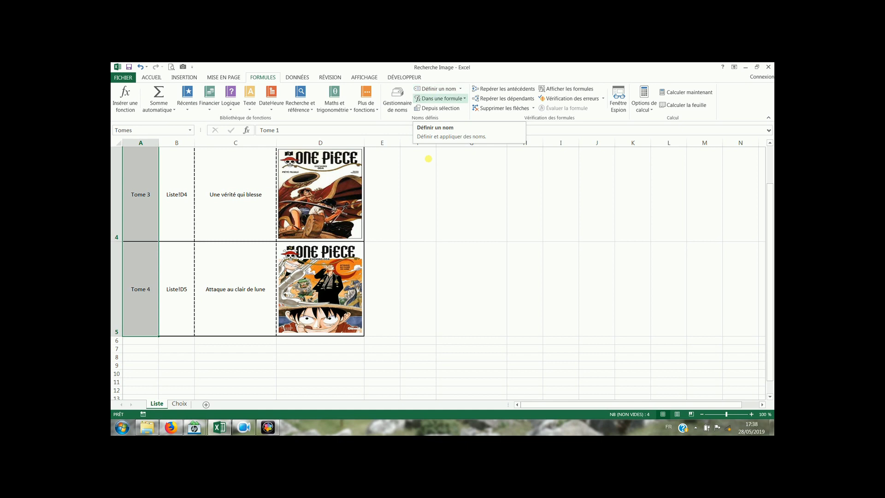
click(407, 161)
click(397, 100)
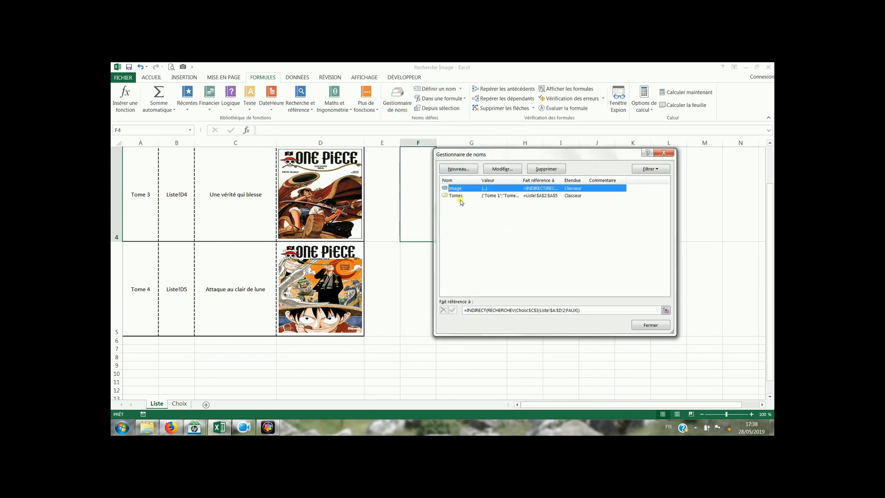
click(459, 198)
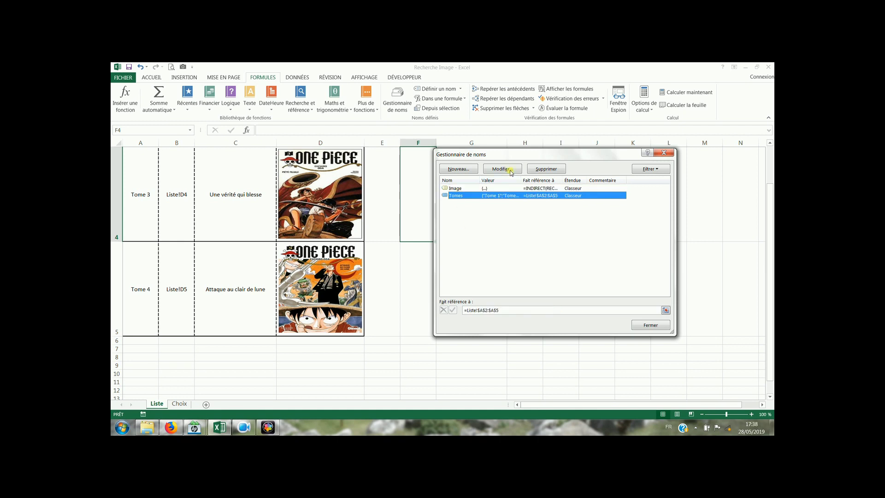
click(503, 313)
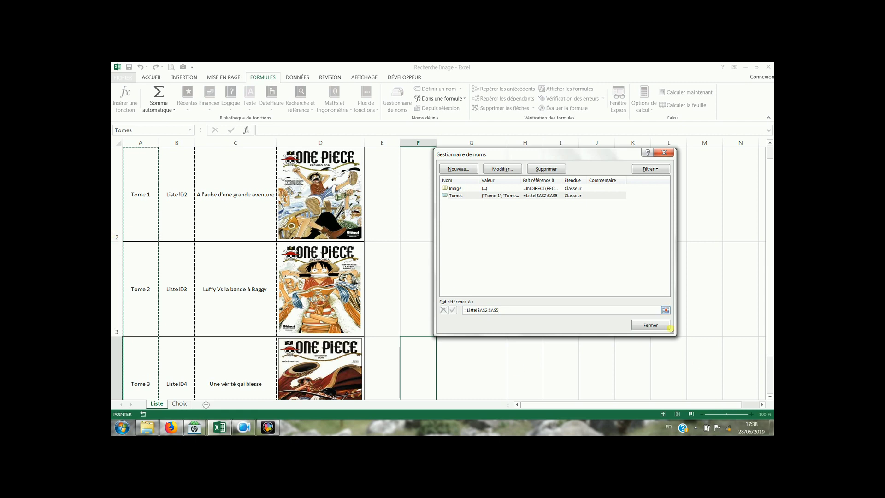
click(651, 325)
click(428, 237)
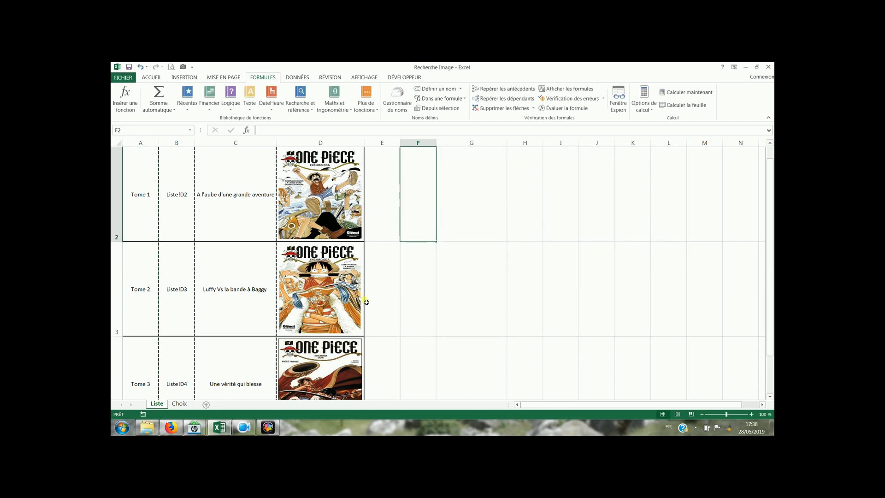
- Inspect the data validation rule and list source of dropdown cell C3 on the Choix sheet without changing them
click(179, 404)
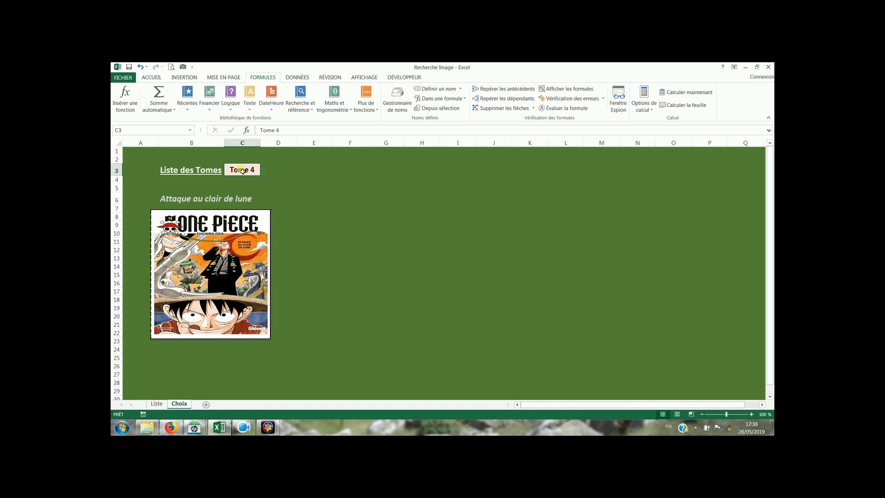
click(301, 78)
click(484, 106)
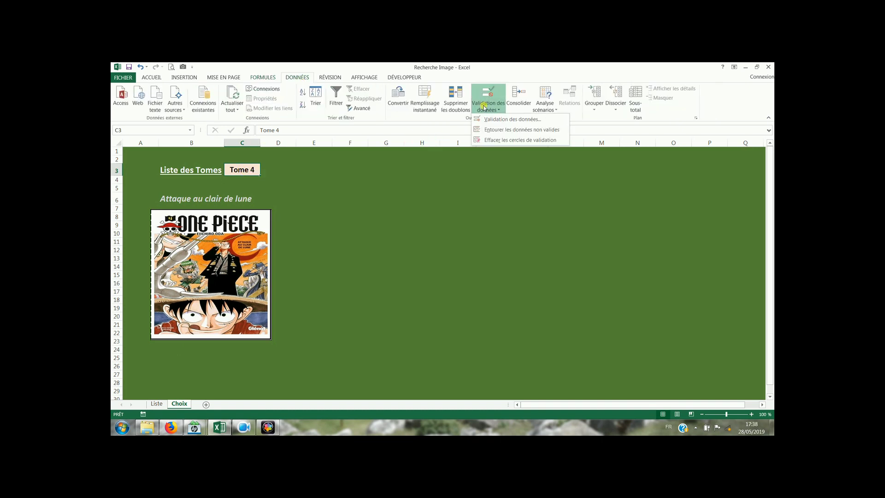
click(491, 119)
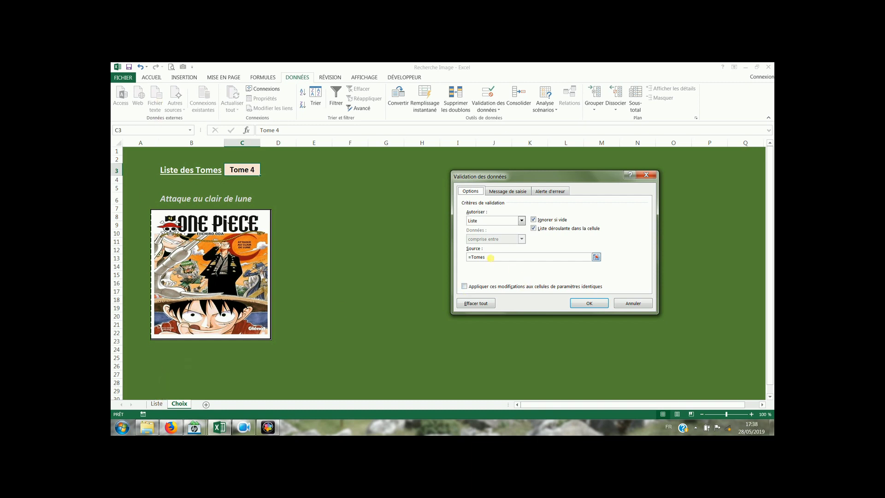
click(490, 257)
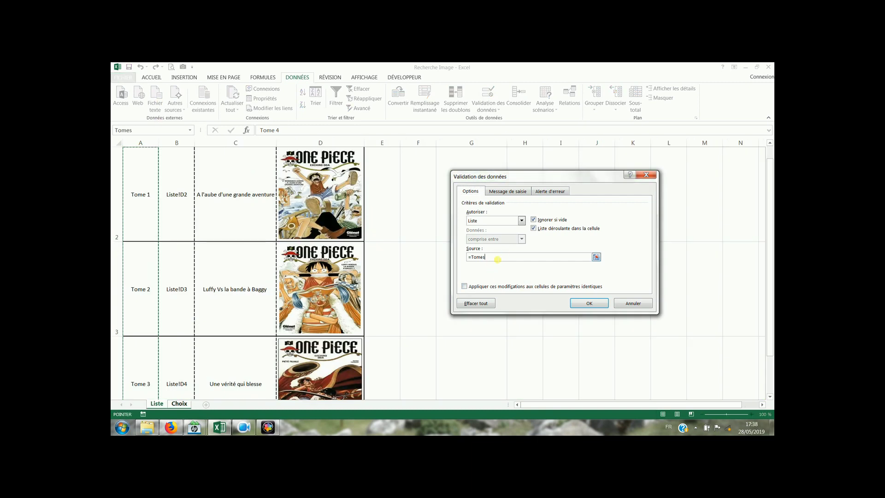
click(578, 303)
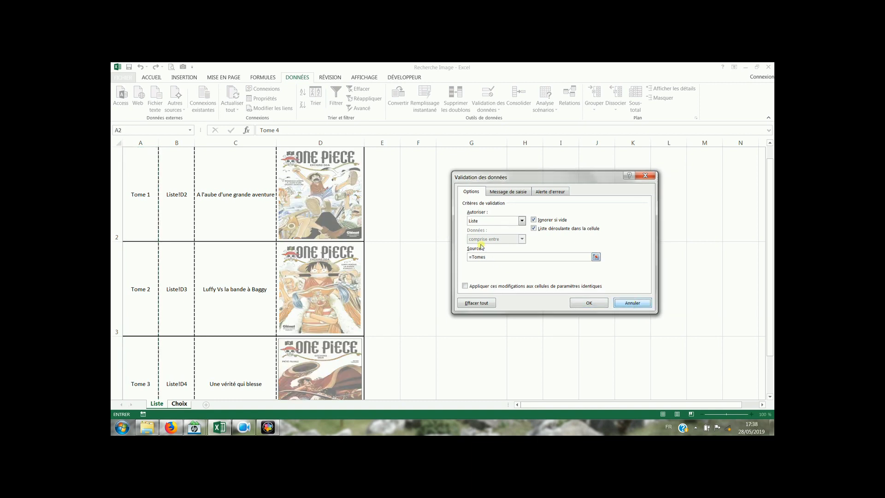
- Check which range the name Tomes refers to from the Choix sheet, leaving the definition as it is
click(264, 78)
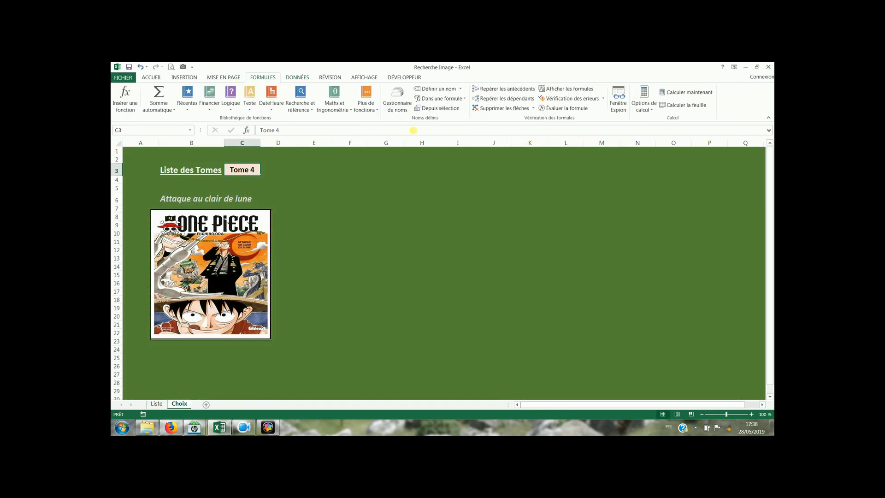
click(396, 100)
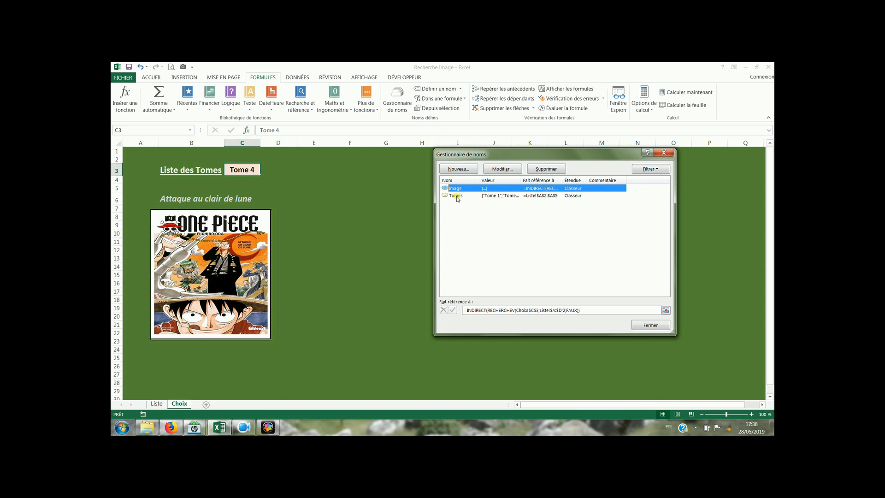
click(456, 196)
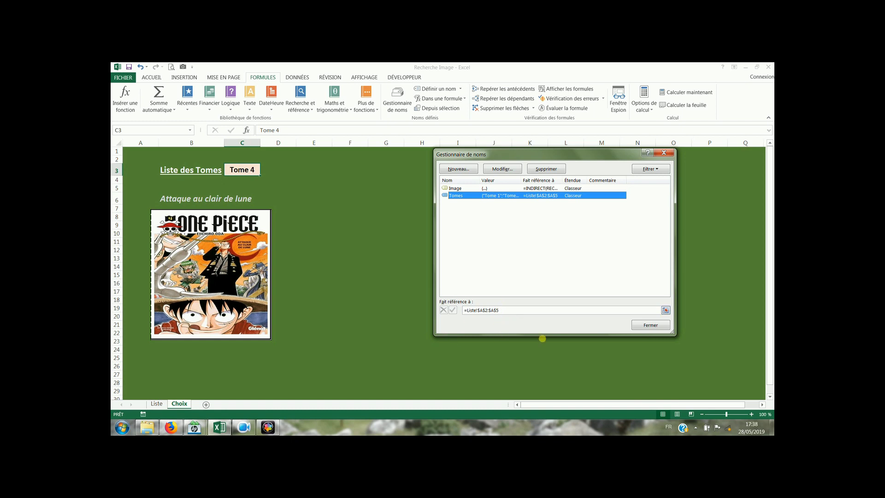
click(650, 325)
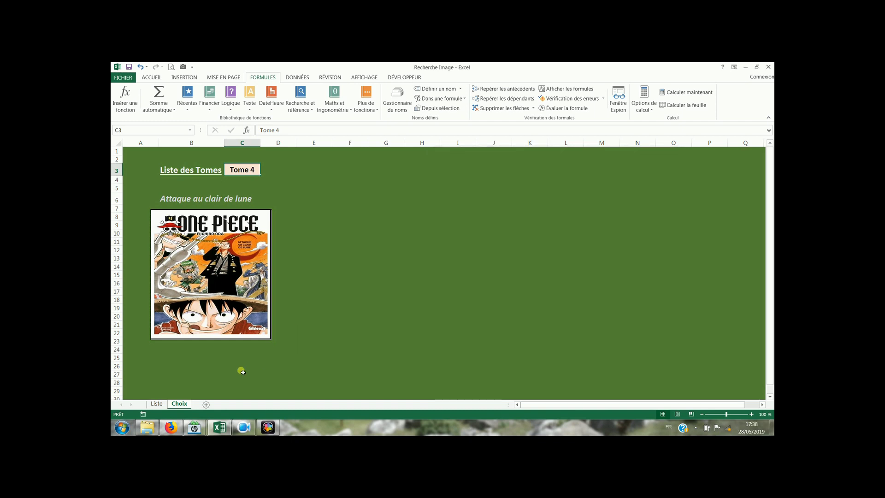
- Examine the empty row below Tome 4 on the Liste sheet, selecting A6, and return to the dropdown on the Choix sheet
click(157, 404)
scroll(172, 266, up, 1)
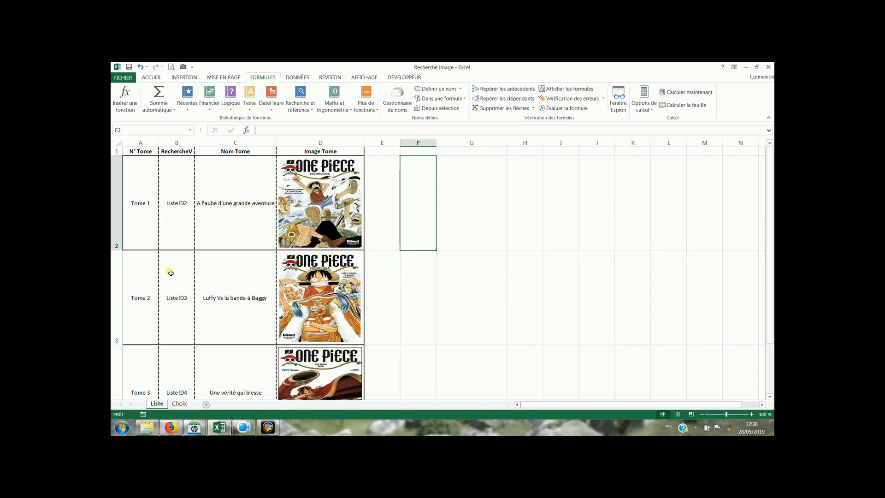
drag(766, 187, 766, 233)
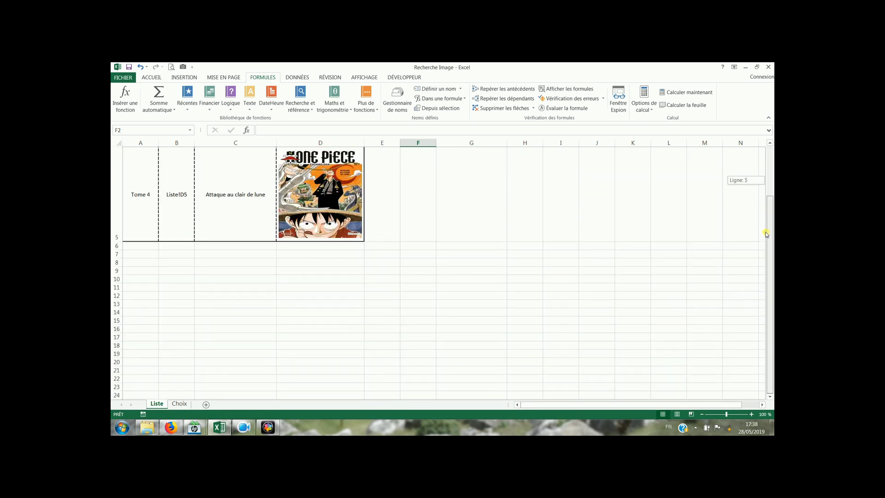
click(145, 246)
scroll(318, 235, up, 2)
click(180, 404)
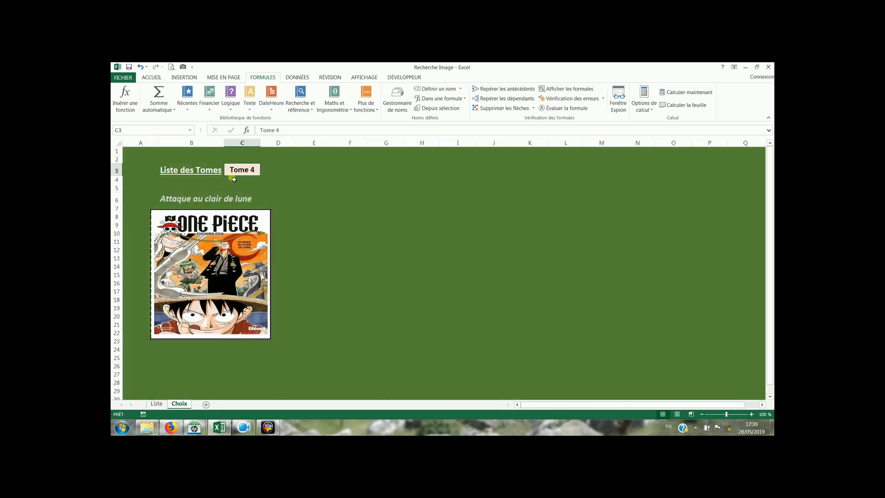
- Check the cell range behind the name Tomes against the Liste sheet, leaving the definition as it is
click(157, 404)
click(400, 104)
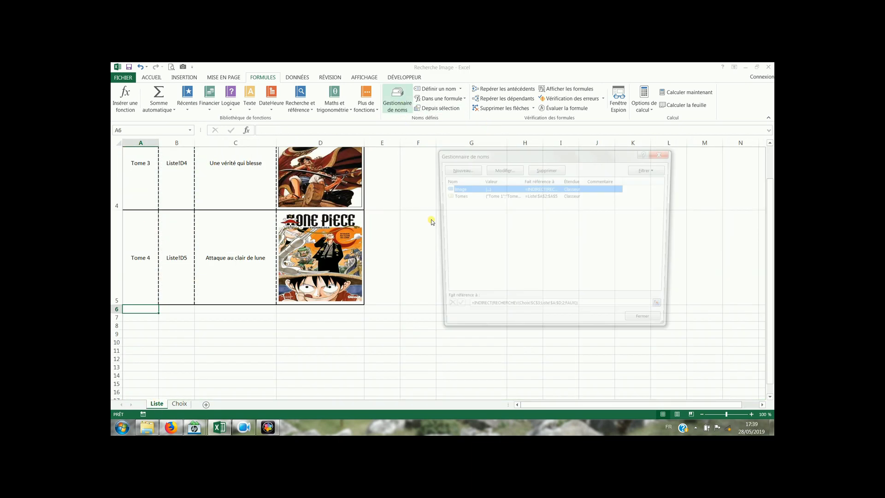
click(461, 198)
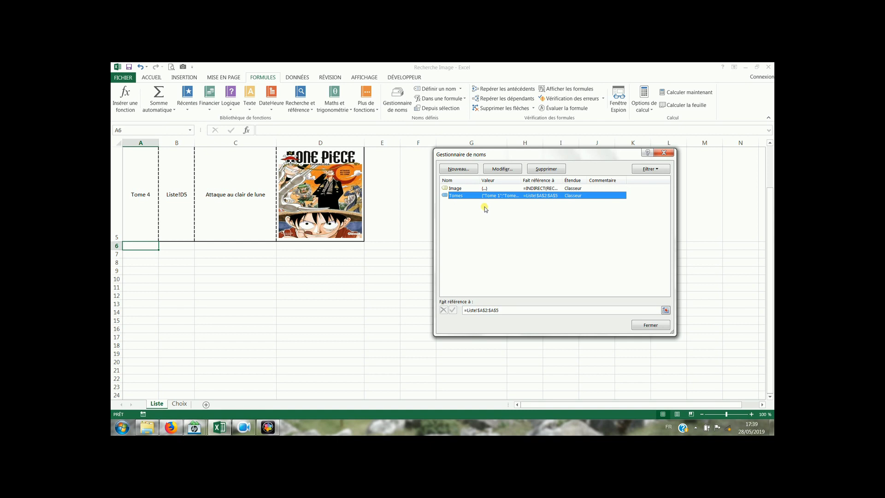
click(505, 313)
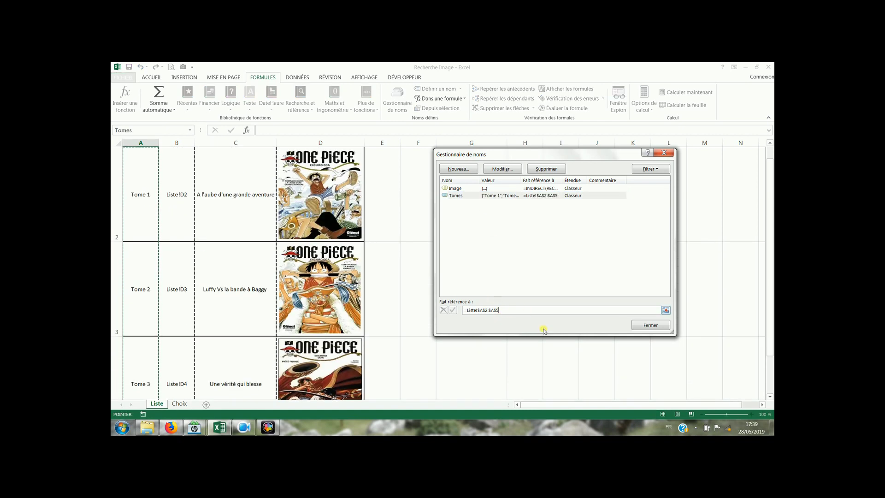
click(651, 325)
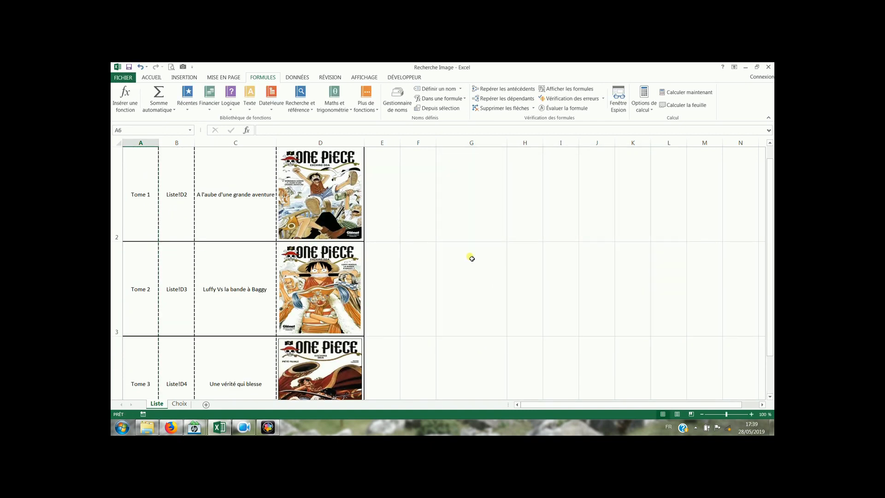
click(470, 257)
- Inspect the RECHERCHEV title formula in B6 on the Choix sheet and its link to dropdown cell C3 without changing it
click(180, 404)
click(306, 258)
click(255, 170)
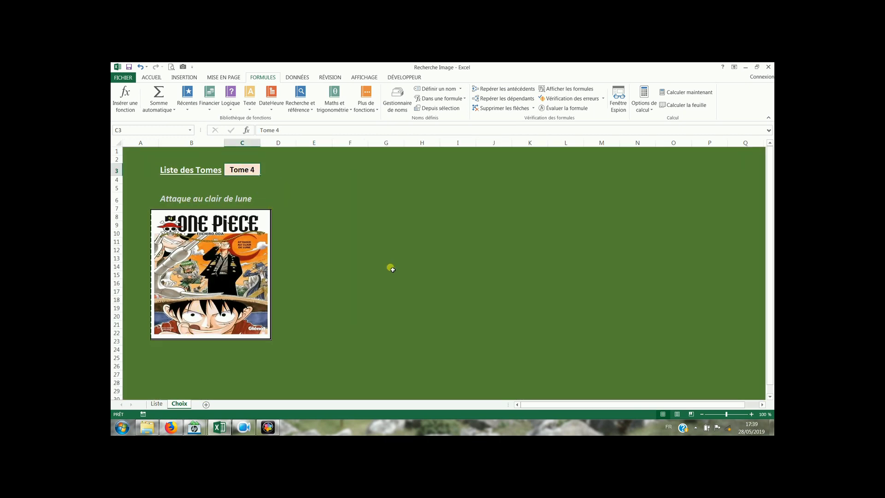
click(390, 266)
click(239, 173)
click(174, 201)
key(F2)
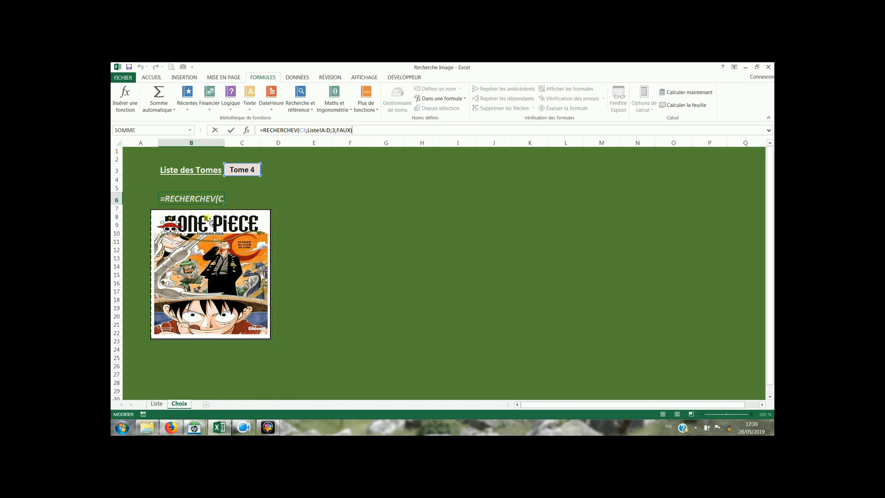
click(415, 247)
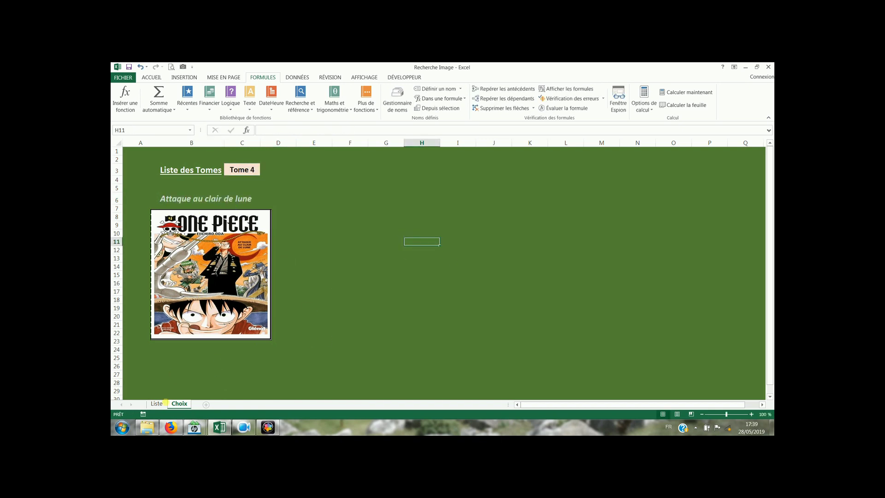
- Examine the Tome 1 row on the Liste sheet from the volume number to the title in C2
click(157, 404)
drag(141, 182, 251, 201)
scroll(217, 206, up, 1)
click(204, 195)
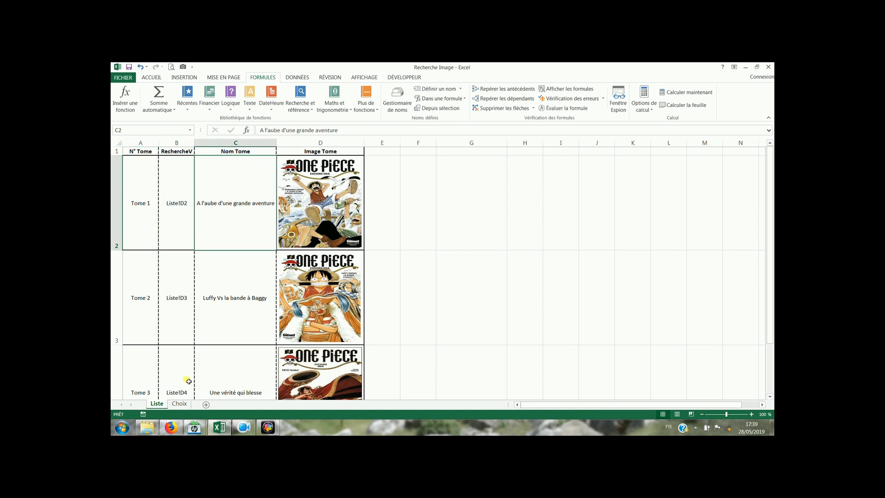
- Inspect the reference formula of the cover picture on the Choix sheet, leaving it as it is
click(180, 405)
click(229, 251)
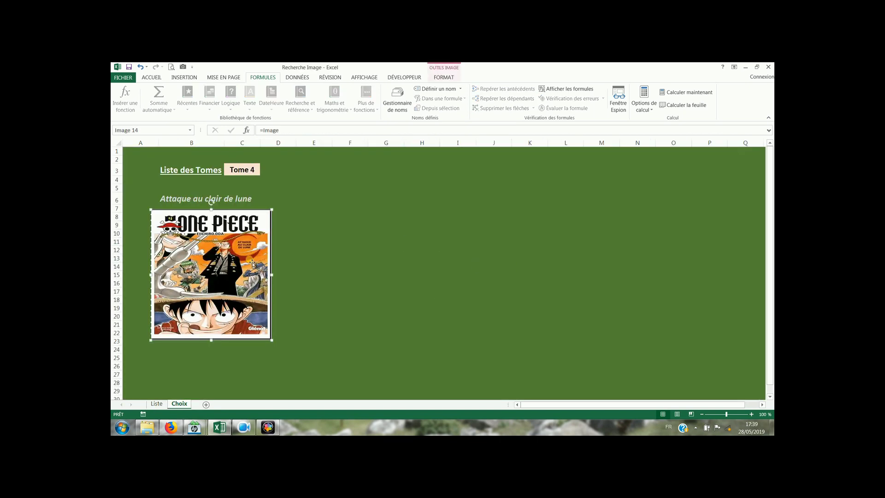
click(297, 249)
click(229, 260)
click(371, 240)
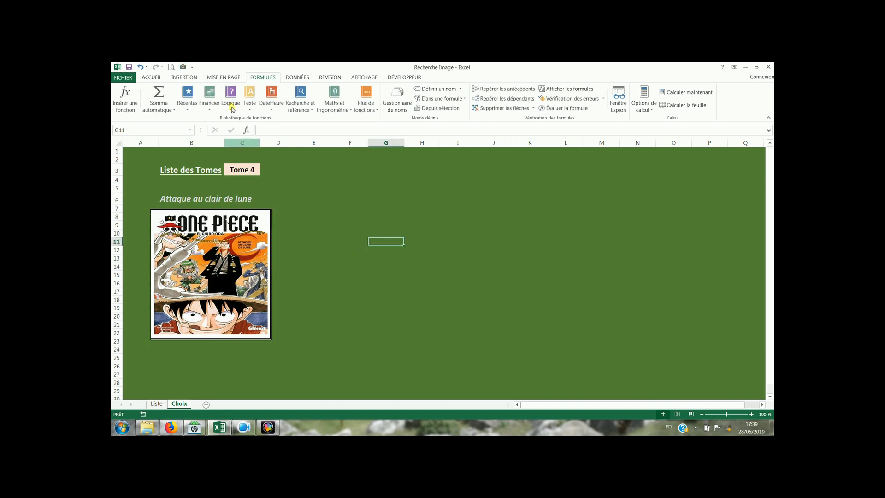
- Open the definition of the name Image and examine the INDIRECT part of its reference formula
click(224, 78)
click(261, 78)
click(397, 98)
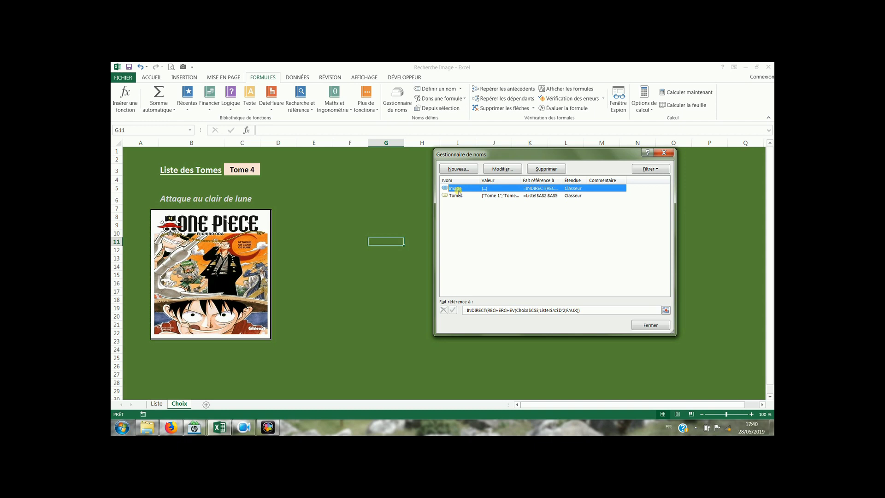
click(503, 169)
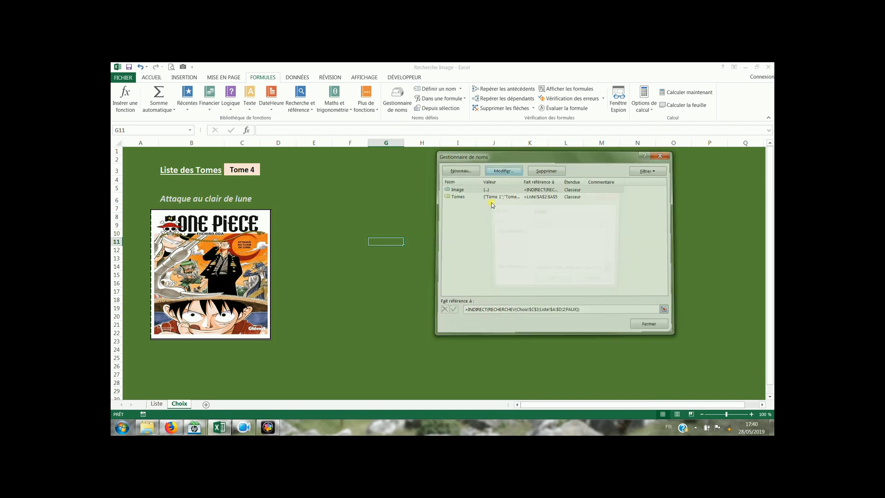
drag(551, 198, 421, 205)
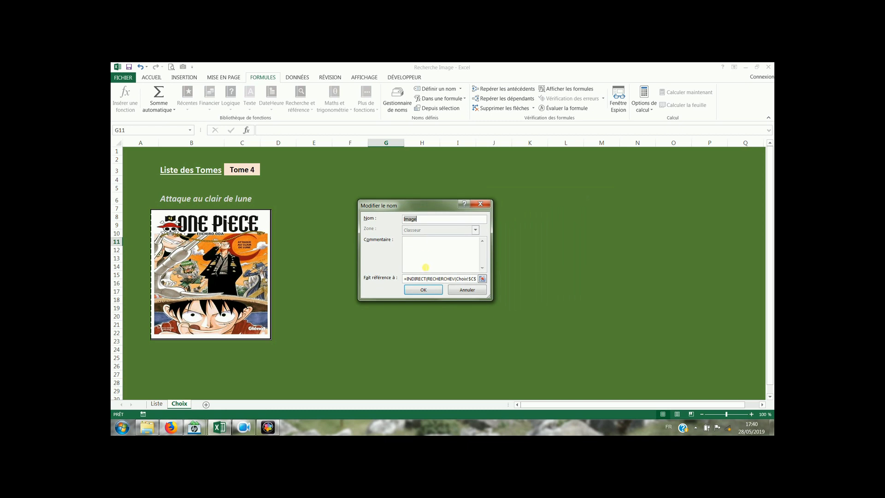
click(416, 279)
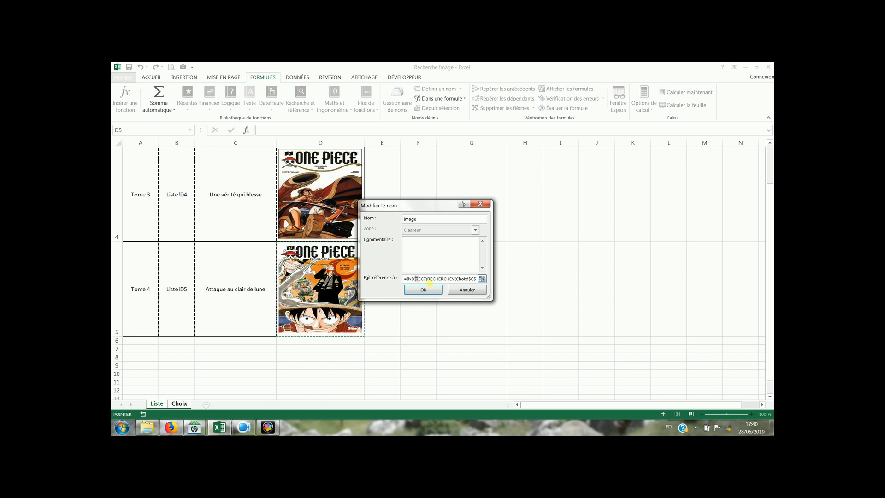
- Examine the RECHERCHEV arguments in the Image name's reference and close the definition without changing it
drag(427, 280, 478, 282)
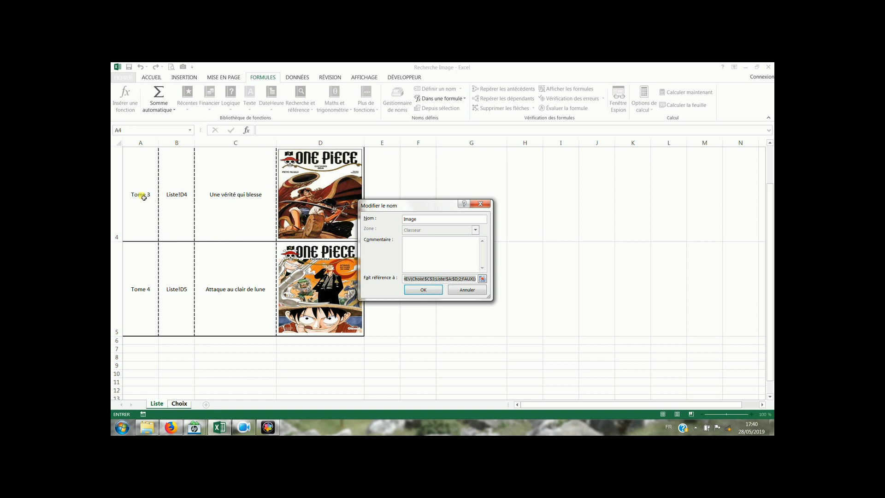
click(440, 280)
click(461, 279)
click(433, 291)
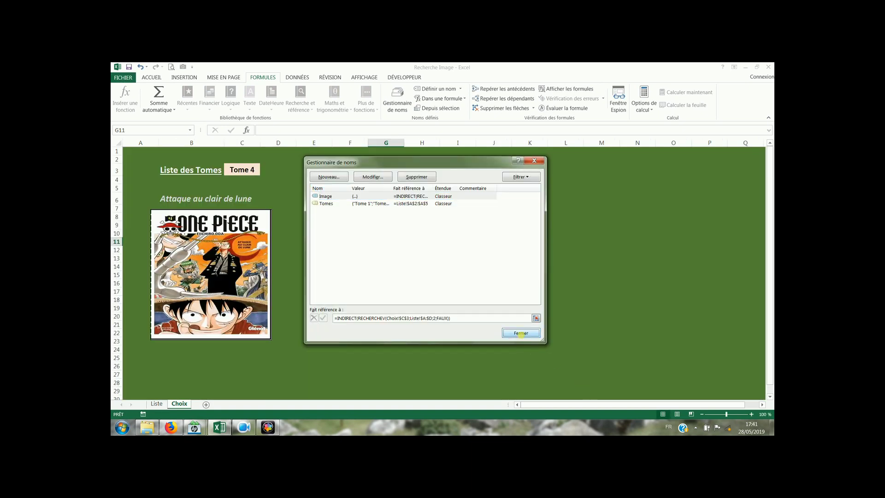
click(521, 333)
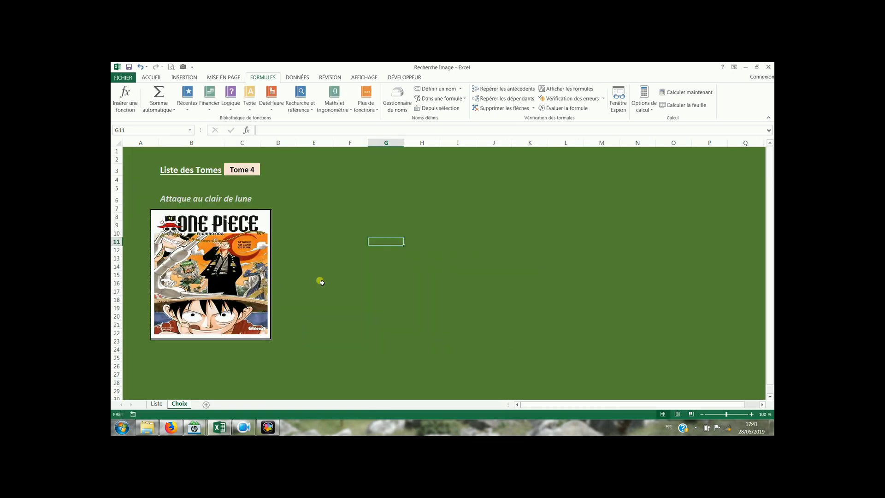
- Open the customization settings of the Quick Access Toolbar in the Excel options
click(322, 240)
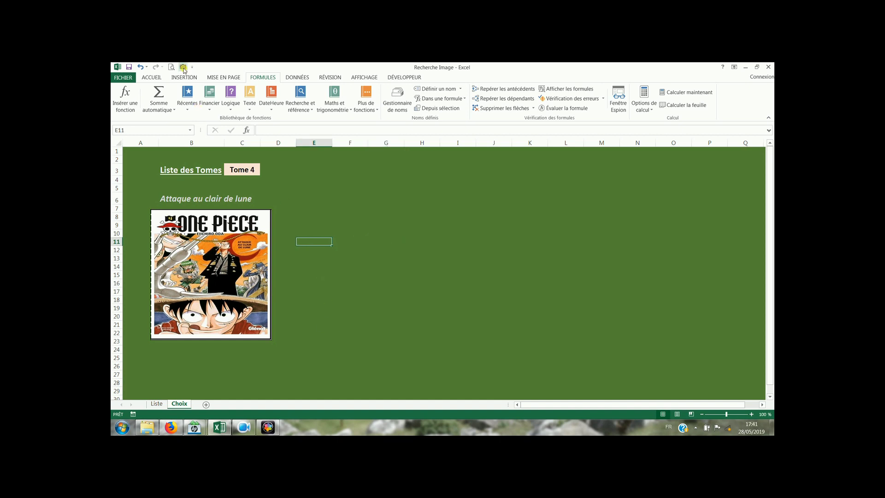
click(123, 77)
click(129, 250)
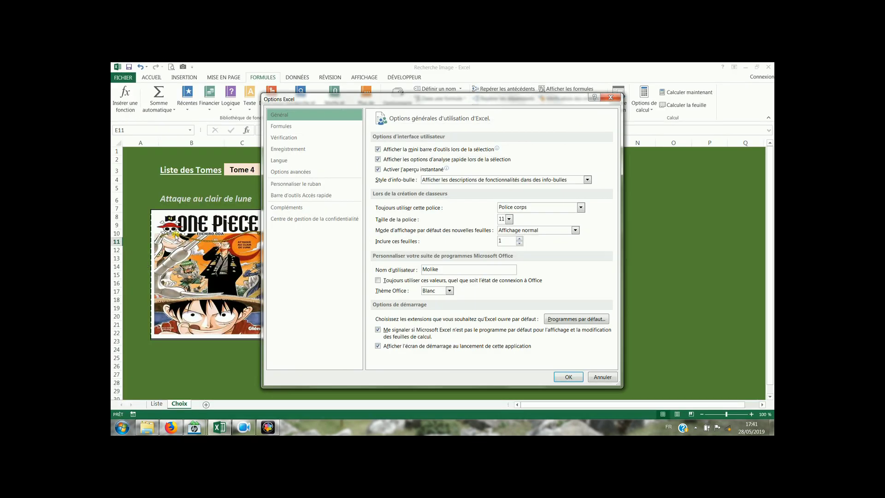
click(288, 173)
click(292, 185)
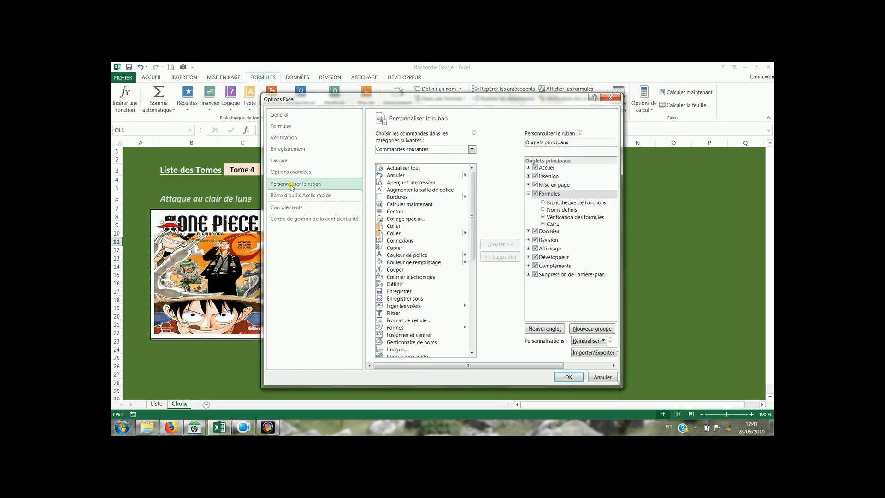
click(306, 195)
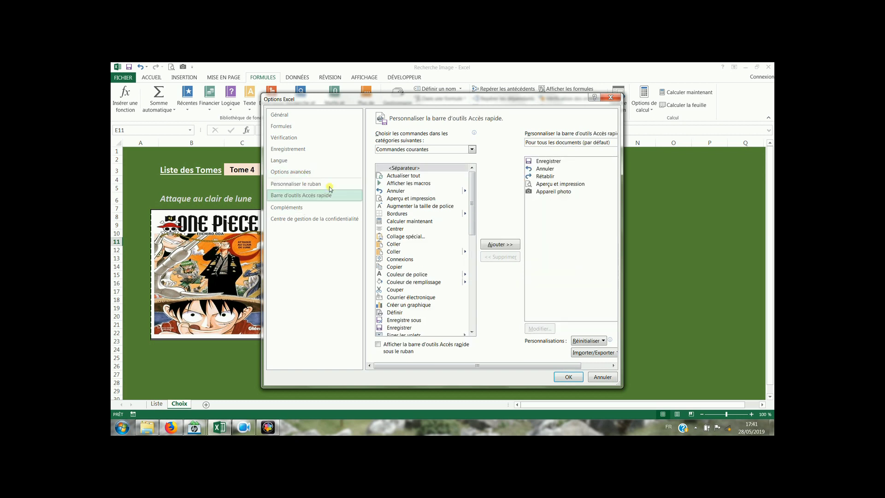
- Find the Appareil photo command among all commands and close the options without changing the toolbar
click(471, 151)
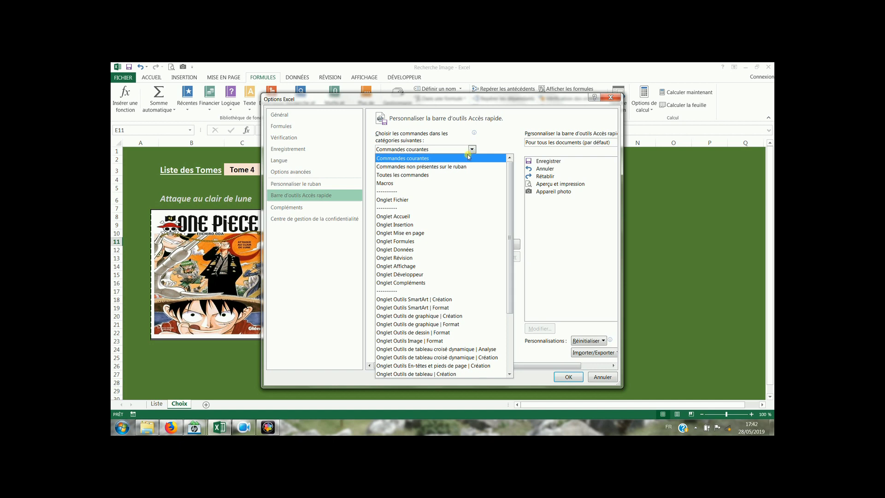
click(426, 179)
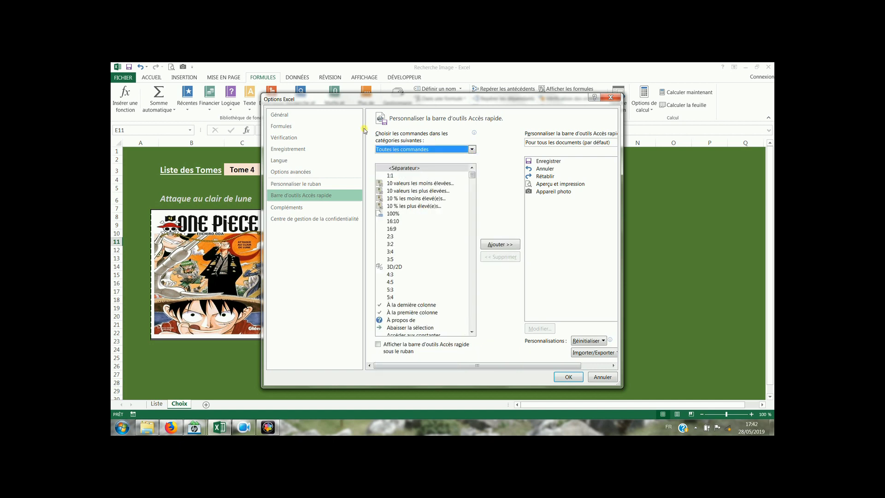
click(413, 220)
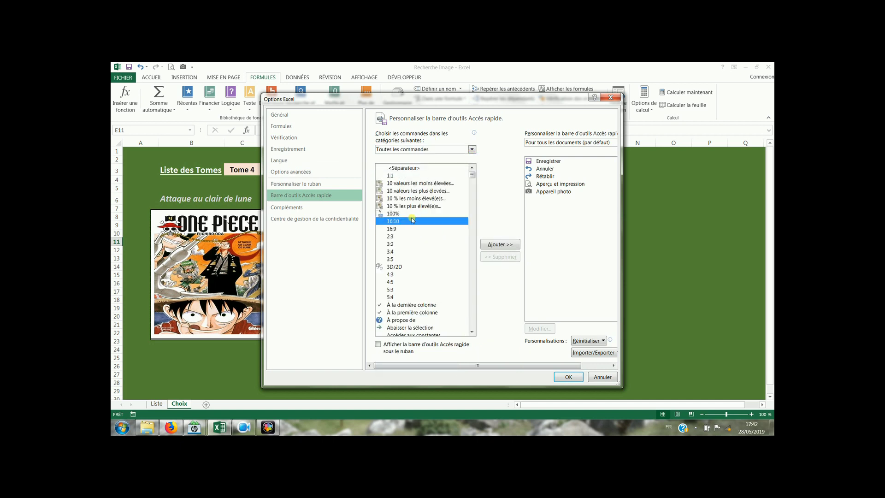
key(Page_Down)
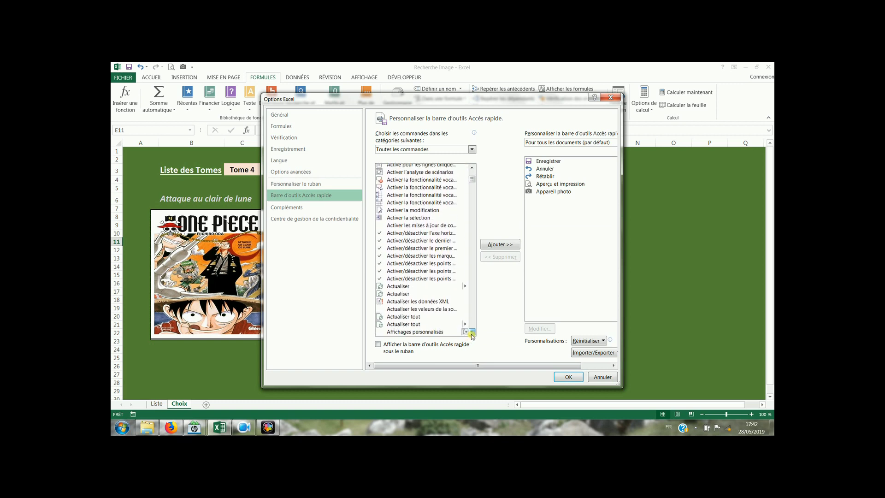
drag(472, 333, 472, 332)
click(404, 276)
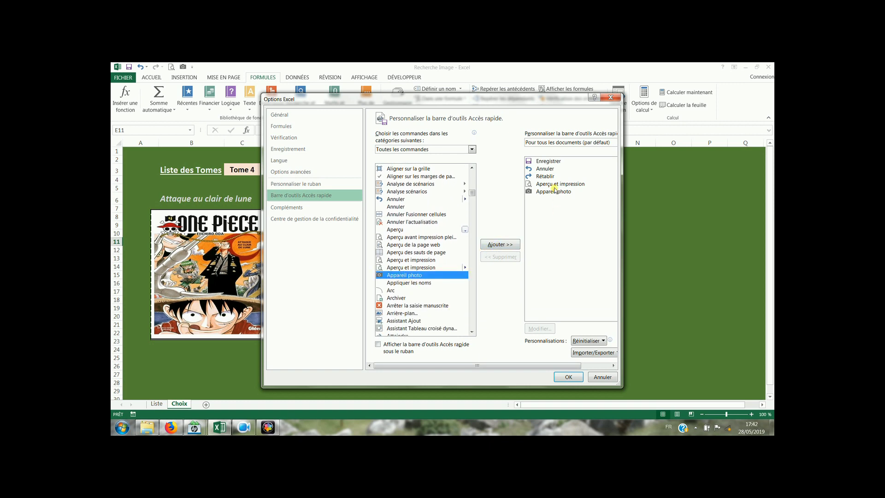
click(568, 377)
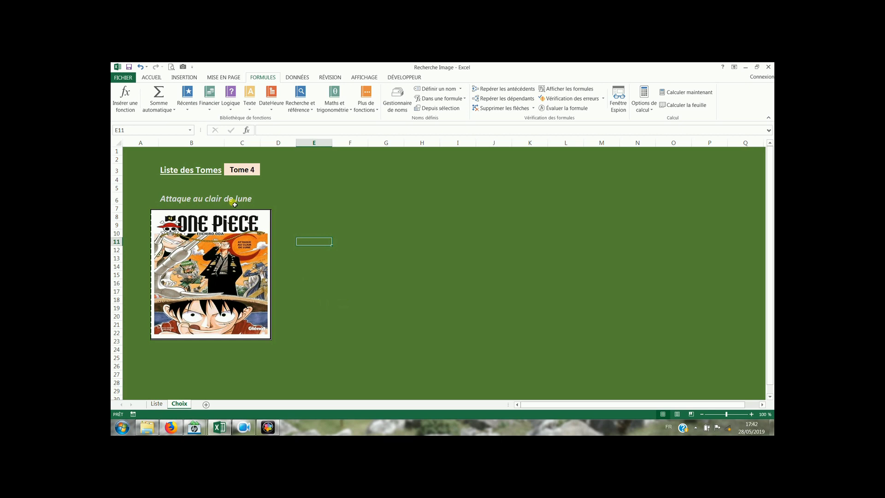
- Place a camera snapshot of cell E11 in the empty area beside the cover picture
click(183, 67)
drag(350, 201, 468, 302)
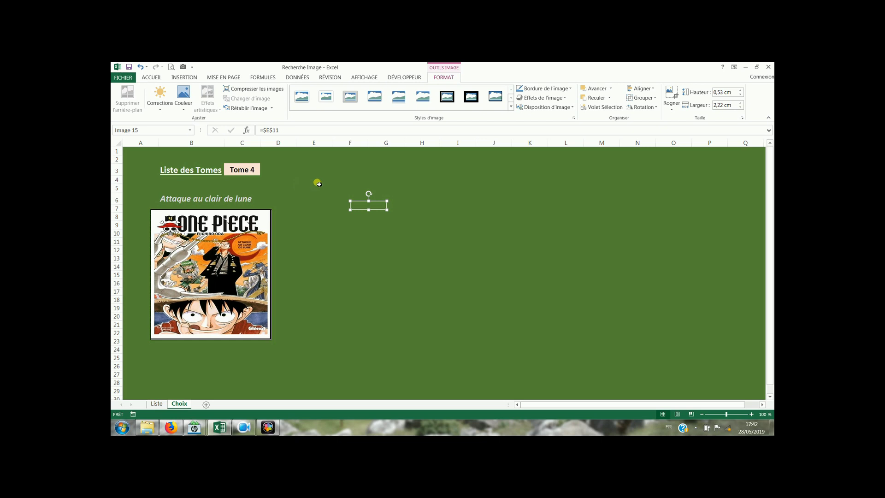
- Set the snapshot's reference to =Image and enlarge the picture to about 8.13 cm high by 7.54 cm wide
click(288, 131)
key(BackSpace)
key(BackSpace)
key(BackSpace)
key(BackSpace)
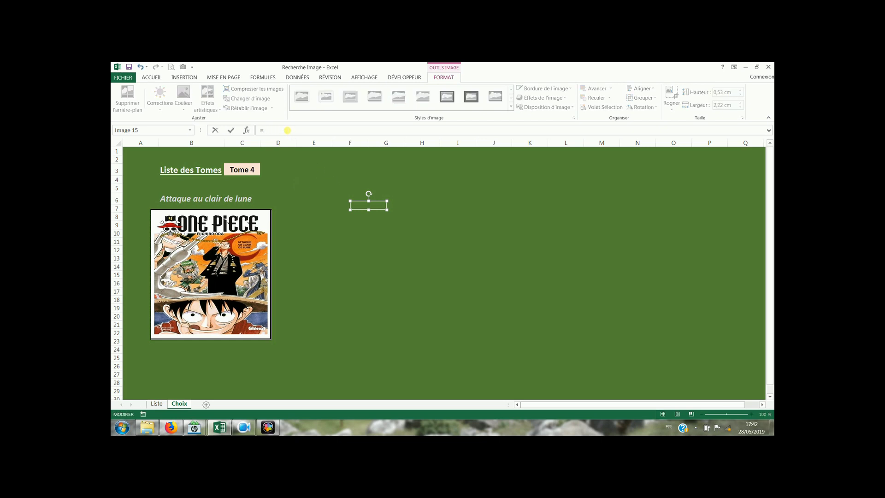
text(I)
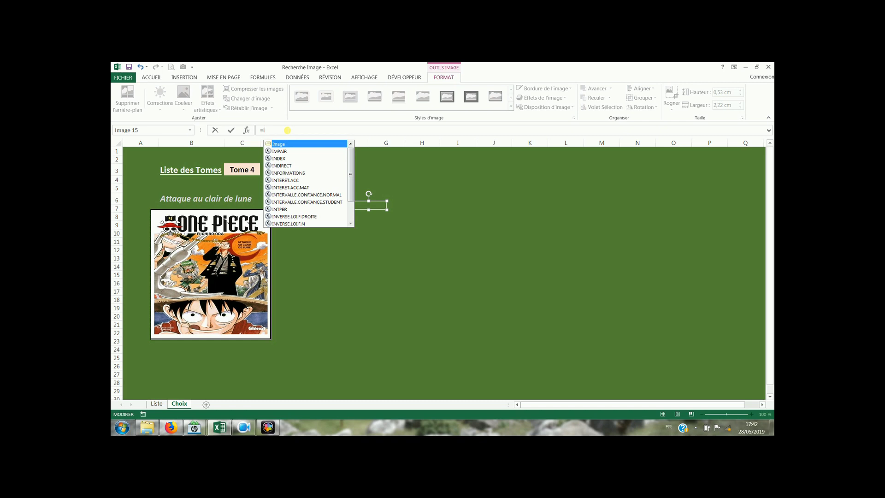
text(mage)
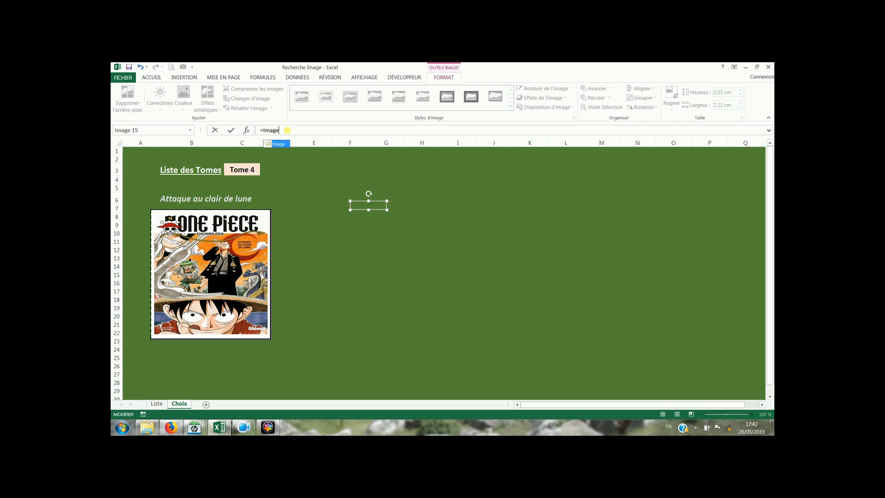
key(Return)
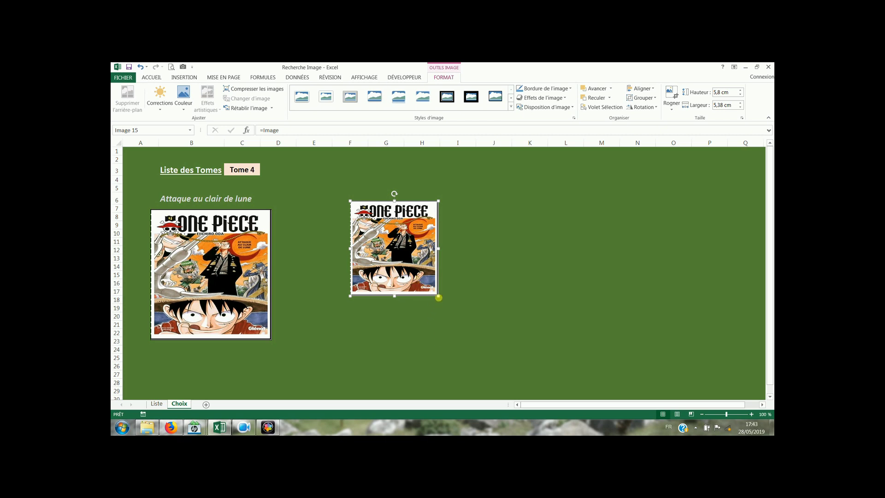
drag(438, 298, 474, 333)
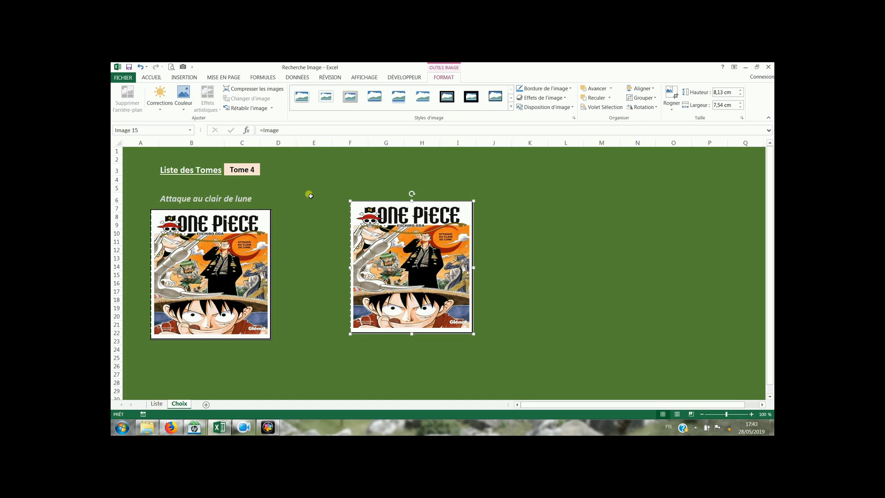
- Check dropdown cell C3 and the original cover picture's reference for comparison with the new linked picture
click(247, 175)
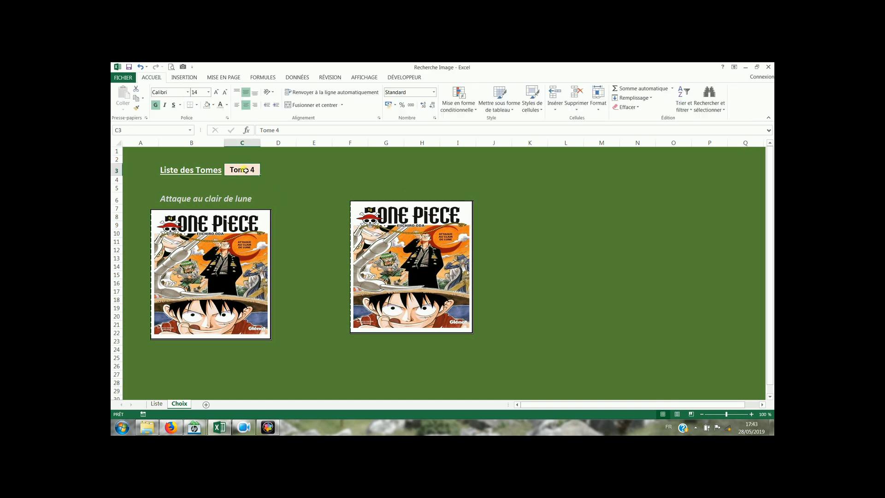
click(223, 265)
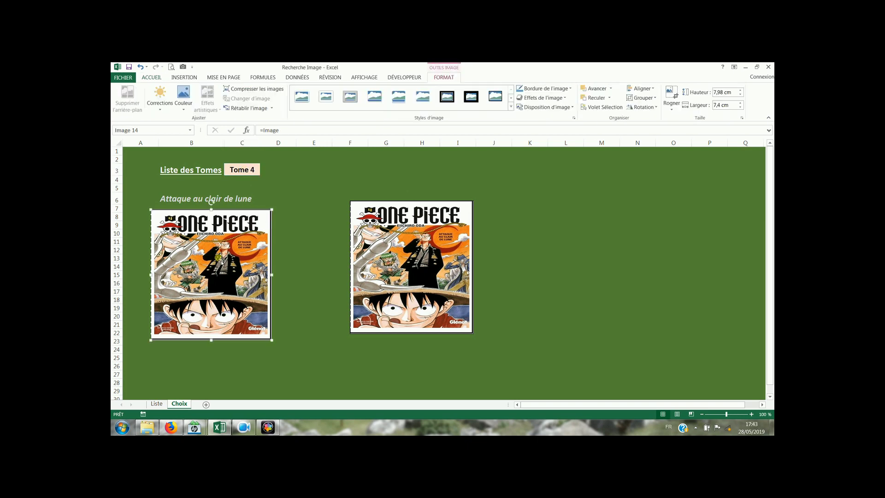
- Compare the new linked picture's reference with Tome 4's number, cover and address formula in row 5 of the Liste sheet
click(408, 262)
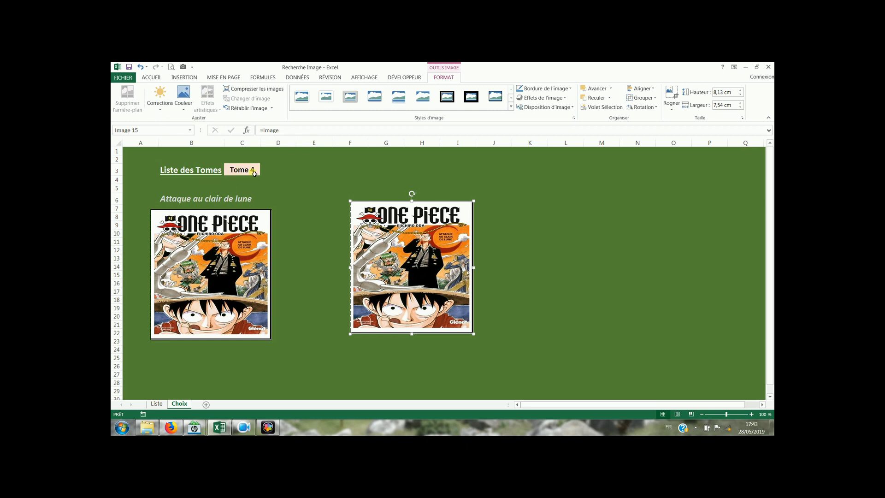
click(156, 404)
click(141, 305)
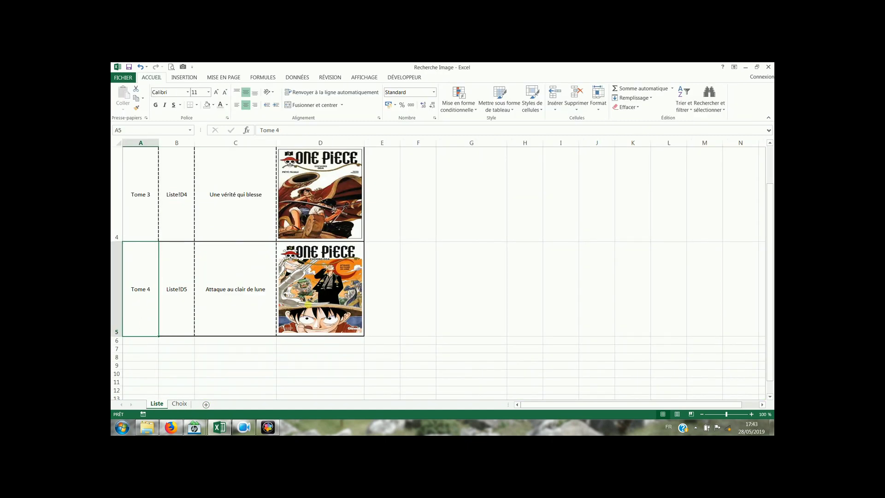
click(338, 282)
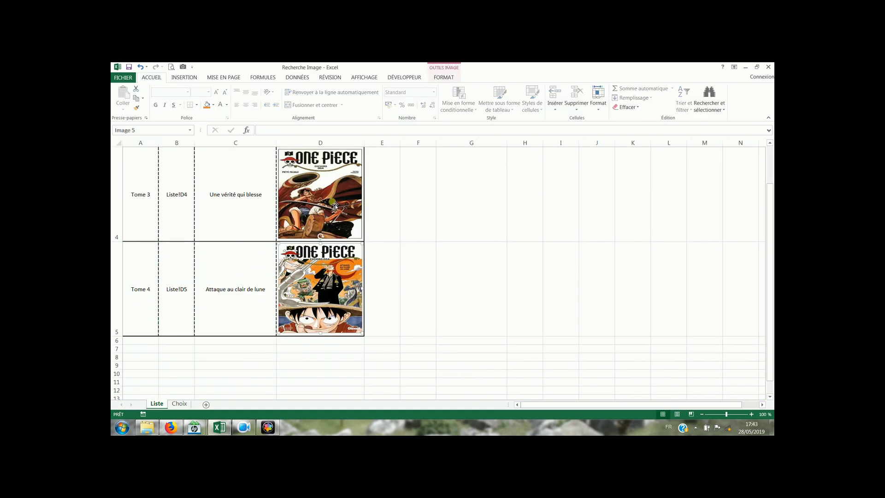
click(170, 283)
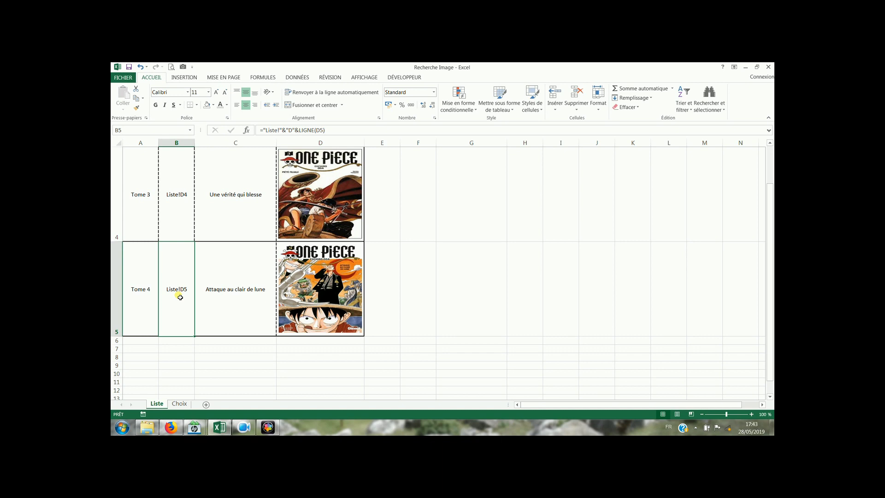
click(179, 404)
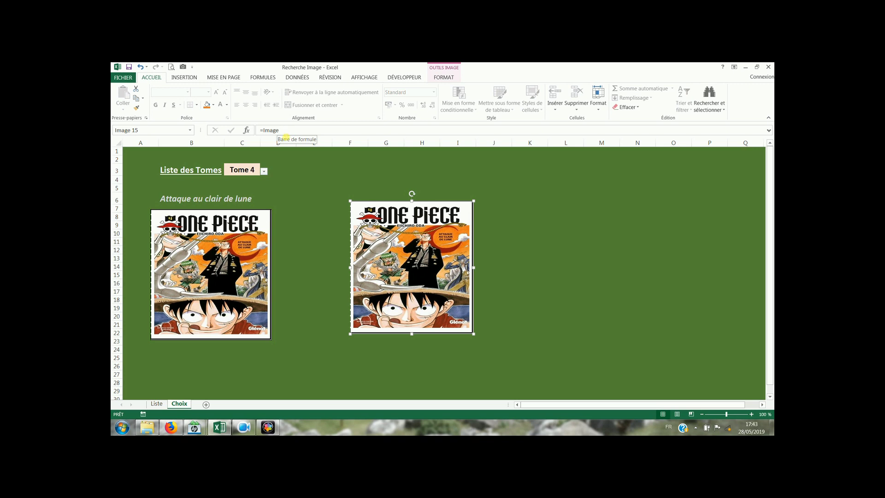
click(157, 404)
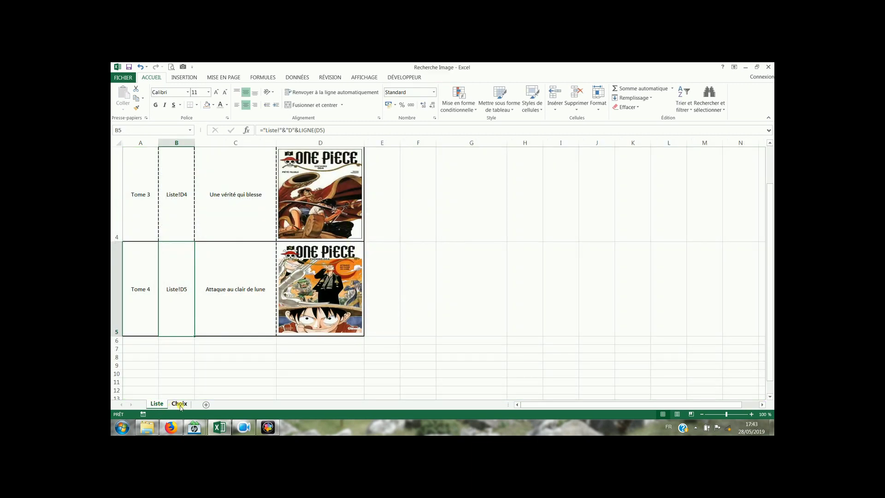
- Set the new linked picture's reference on the Choix sheet directly to =Liste!D5
click(179, 404)
click(290, 133)
key(BackSpace)
key(BackSpace)
key(BackSpace)
key(BackSpace)
key(BackSpace)
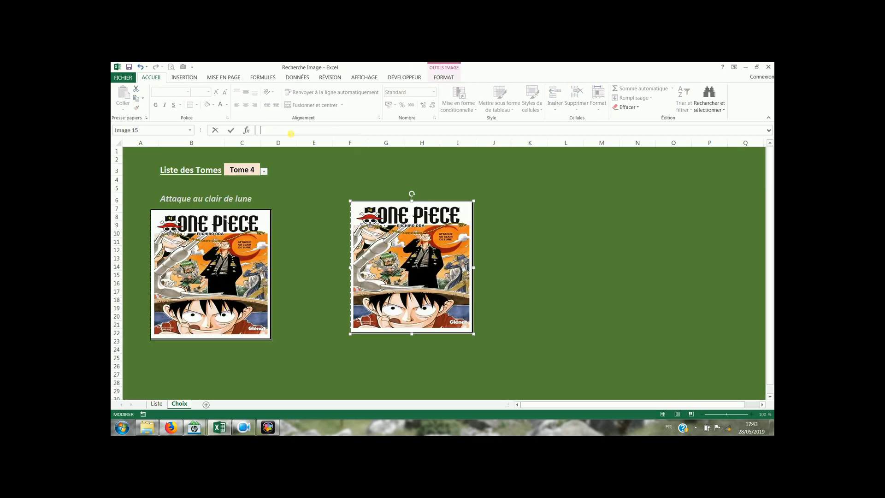
text(Liste!D5)
key(Return)
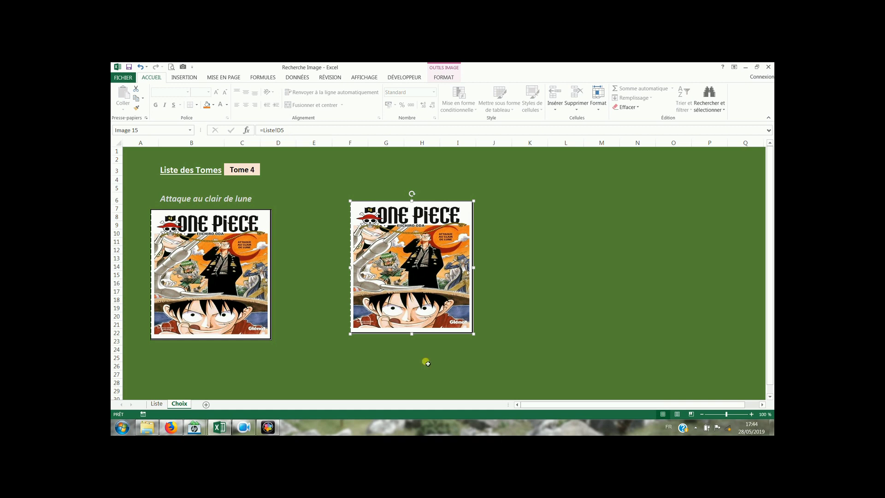
- Point the new linked picture to the Tome 3 cover by changing its reference to =Liste!D4
click(292, 132)
key(BackSpace)
text(4)
key(Return)
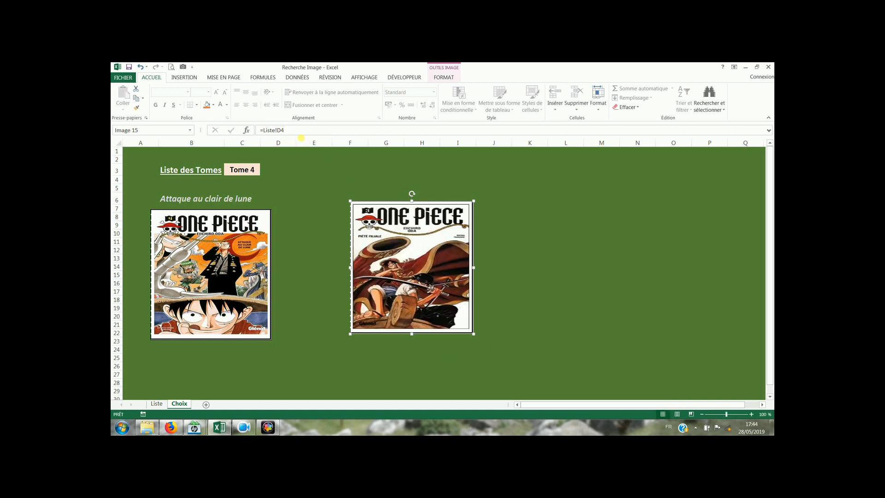
- Set the new linked picture's reference back to the named range with =Image
click(292, 133)
key(BackSpace)
key(BackSpace)
key(BackSpace)
key(BackSpace)
key(BackSpace)
key(BackSpace)
key(BackSpace)
key(BackSpace)
text(Image)
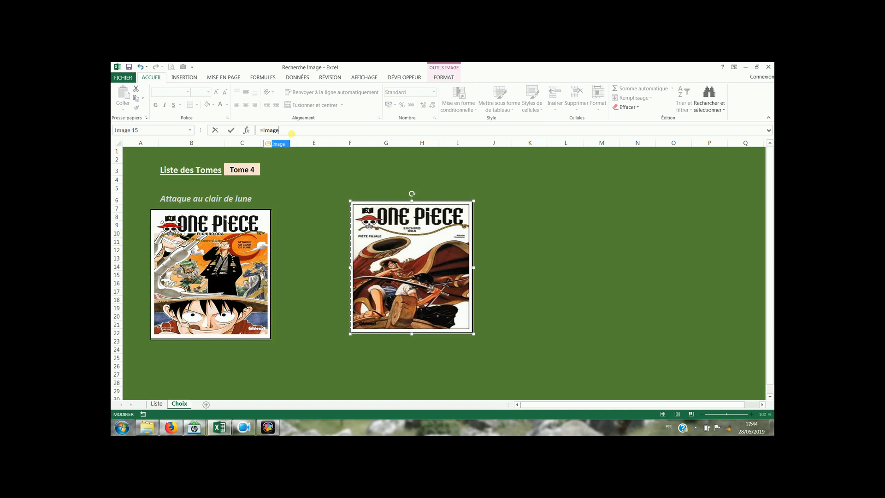
key(Return)
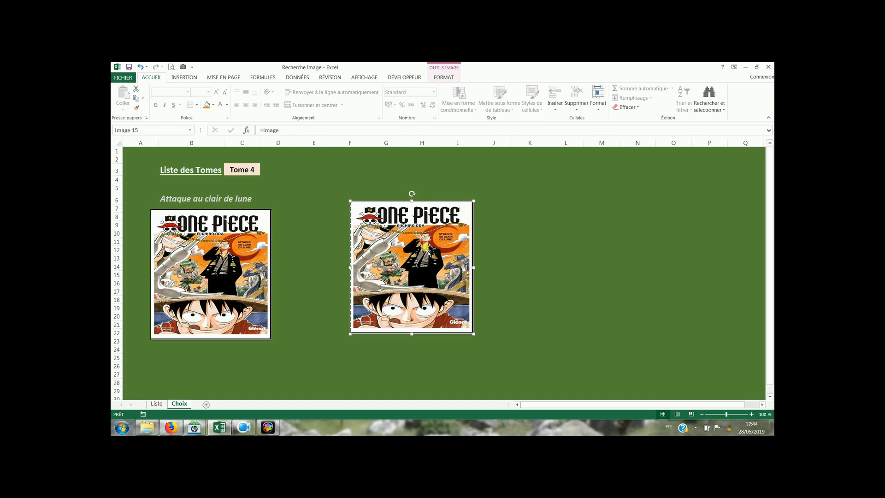
- Delete the new linked picture beside the original cover and choose Tome 2 in dropdown cell C3
key(Delete)
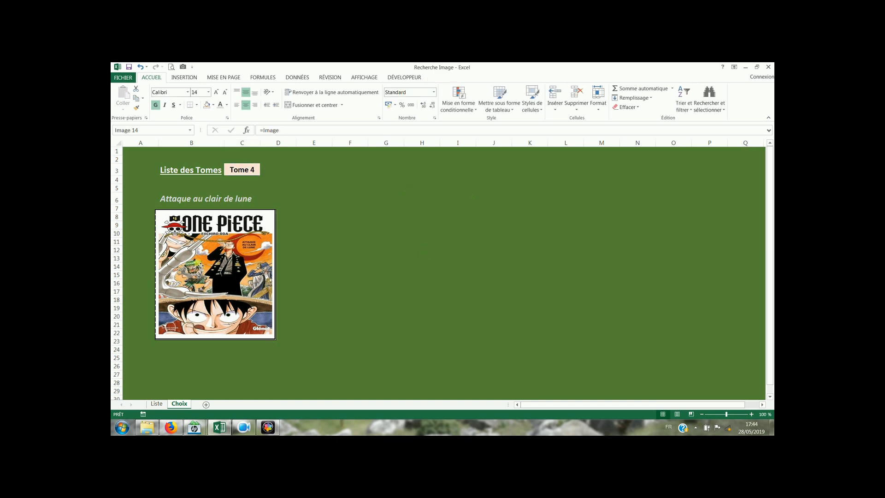
click(244, 172)
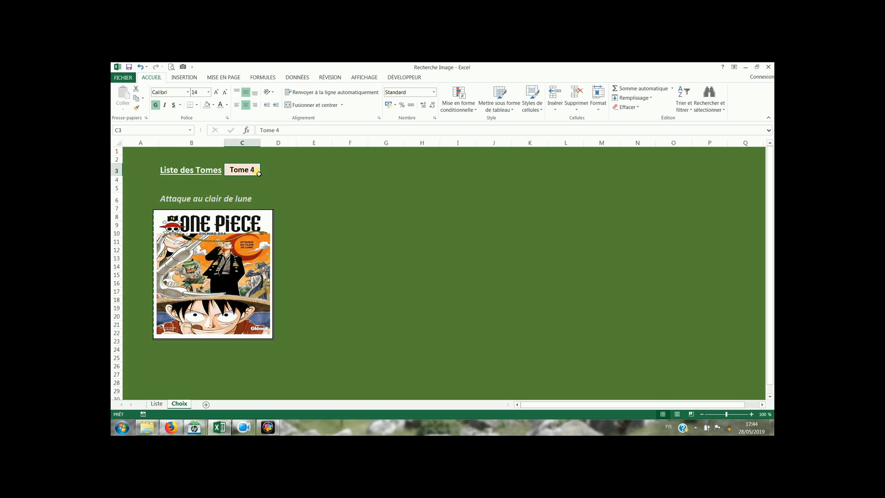
click(264, 171)
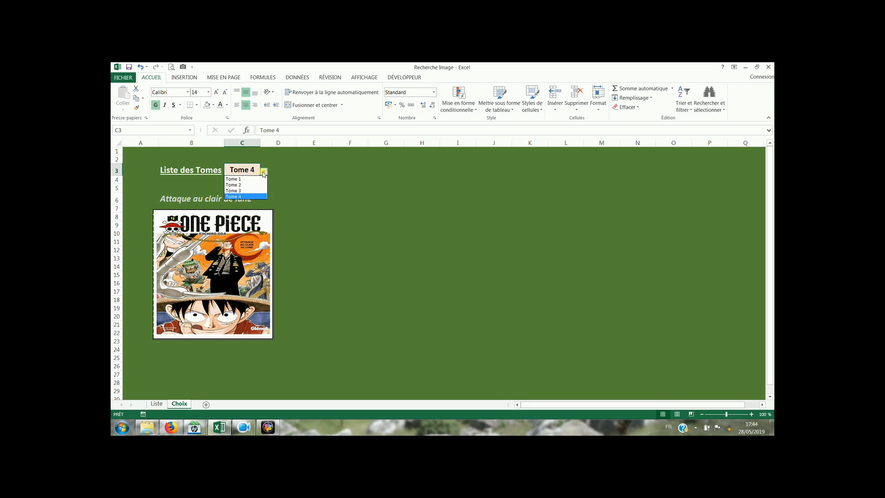
click(255, 184)
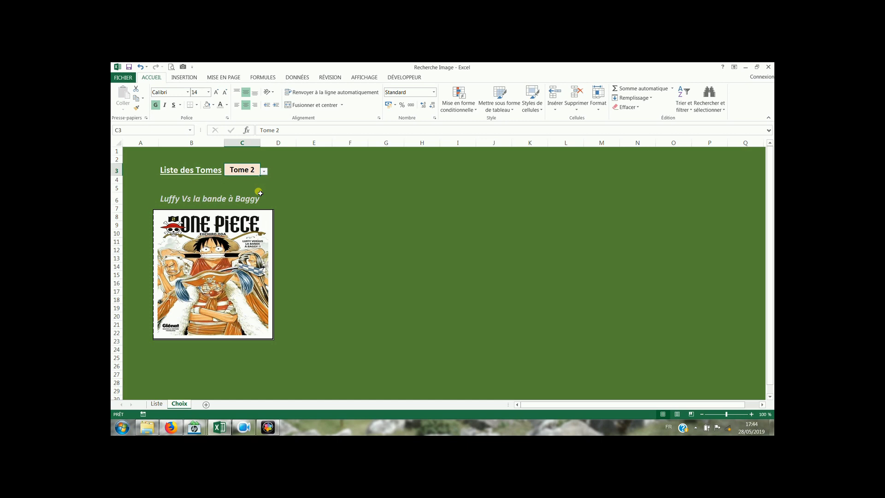
- Review the first volumes' numbers, addresses, titles and covers at the start of the Liste sheet
click(157, 404)
scroll(271, 236, up, 1)
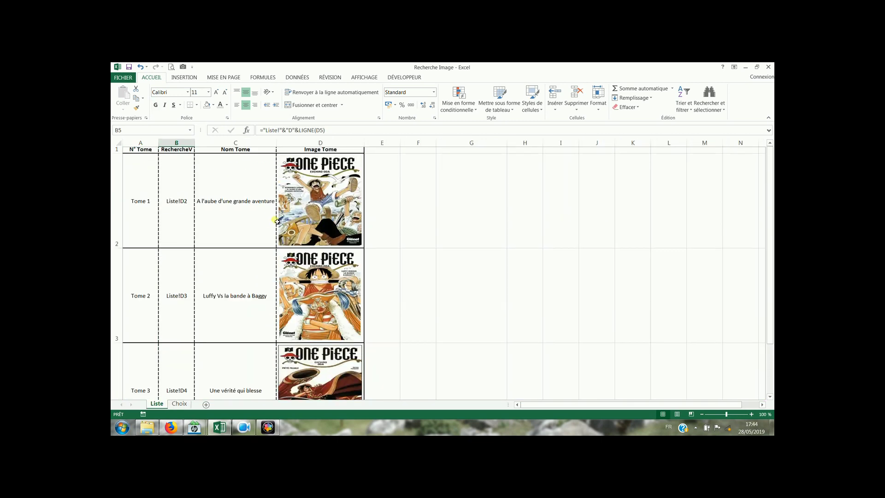